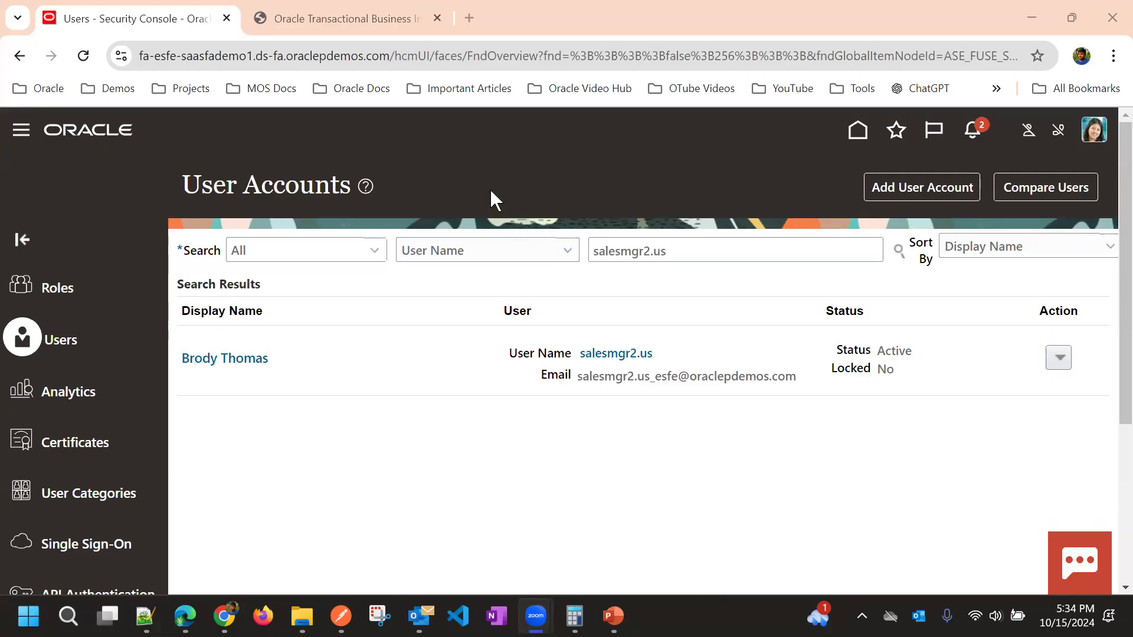
# - Leave Manage Privileges for the Transactional Business Intelligence home page in the analytics tab
pyautogui.click(362, 18)
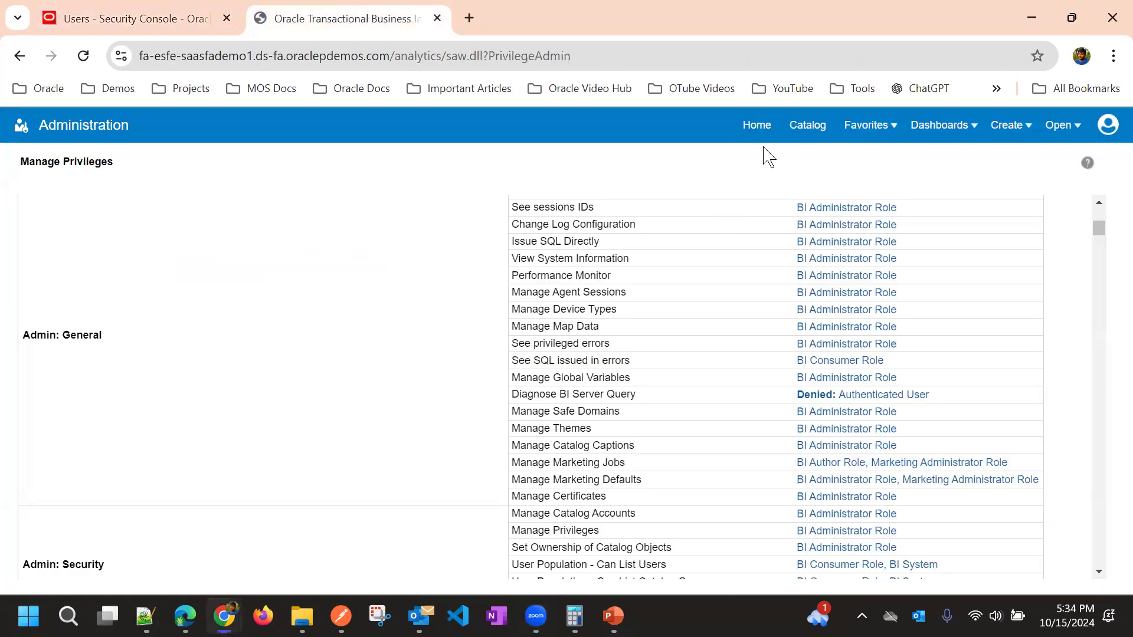
pyautogui.click(765, 128)
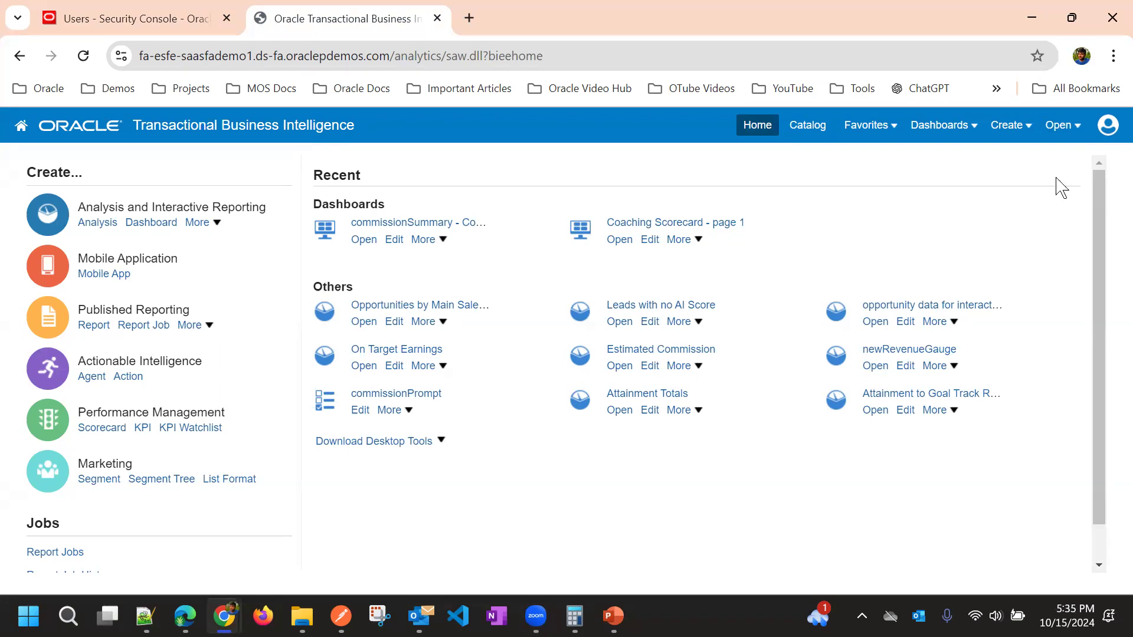
# - Go to Administration from the user menu and browse the Manage Privileges table of roles
pyautogui.click(1109, 129)
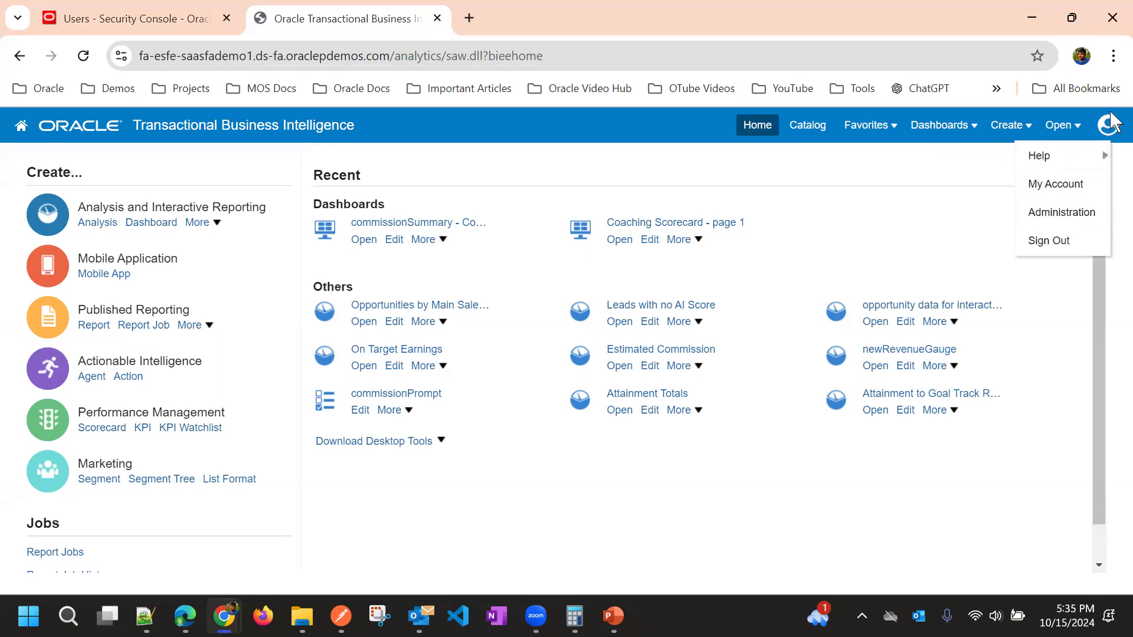
pyautogui.click(1063, 213)
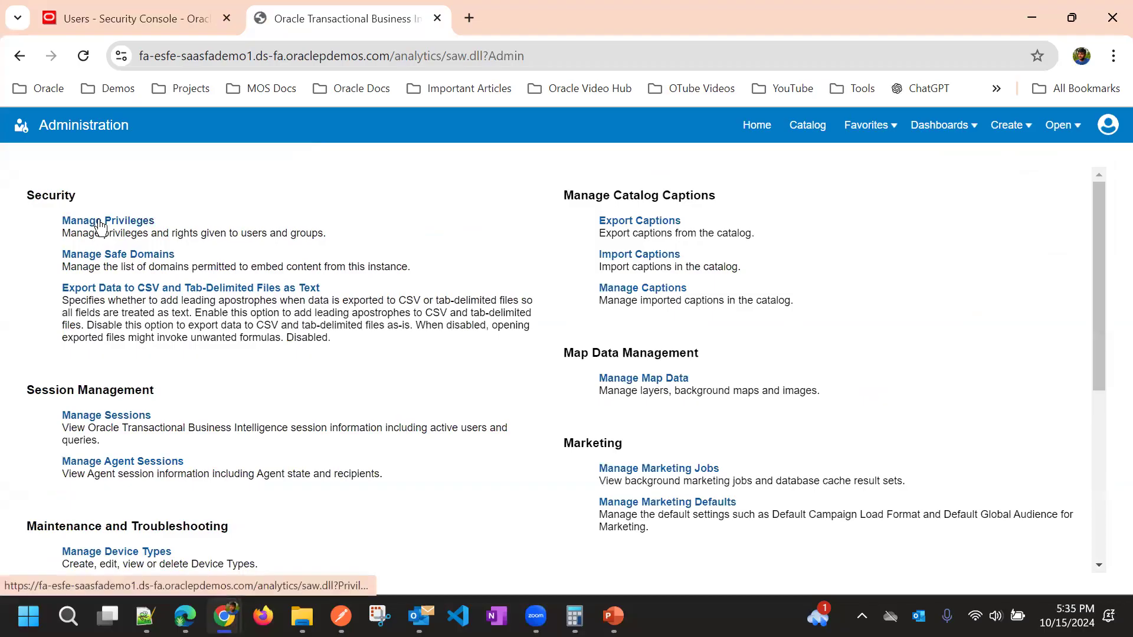
pyautogui.click(100, 223)
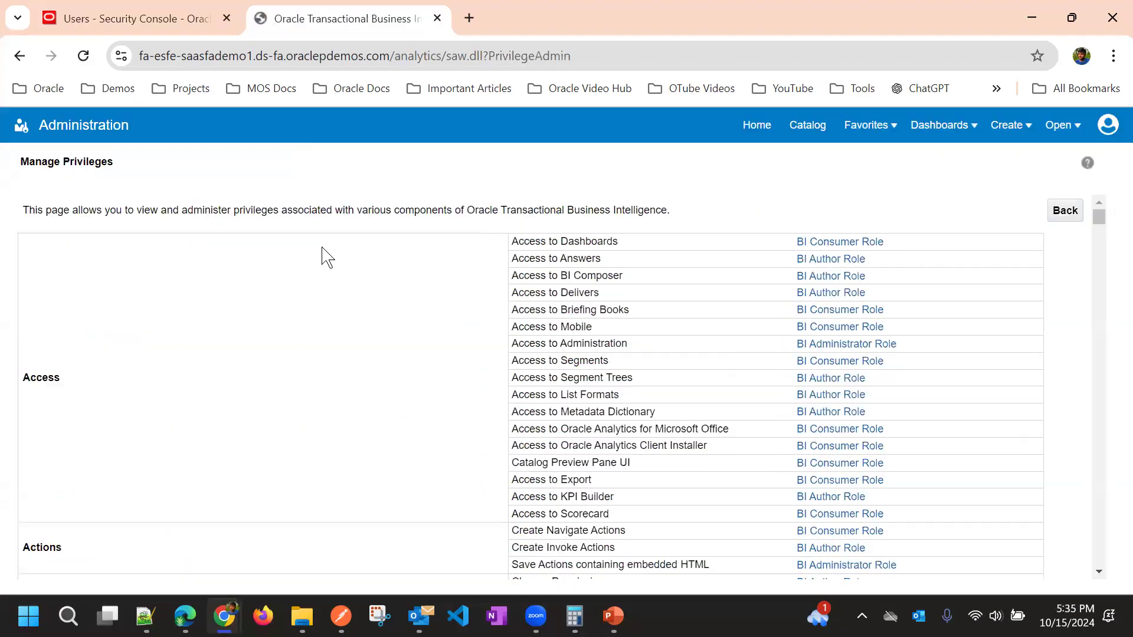
pyautogui.scroll(-5, 317, 278)
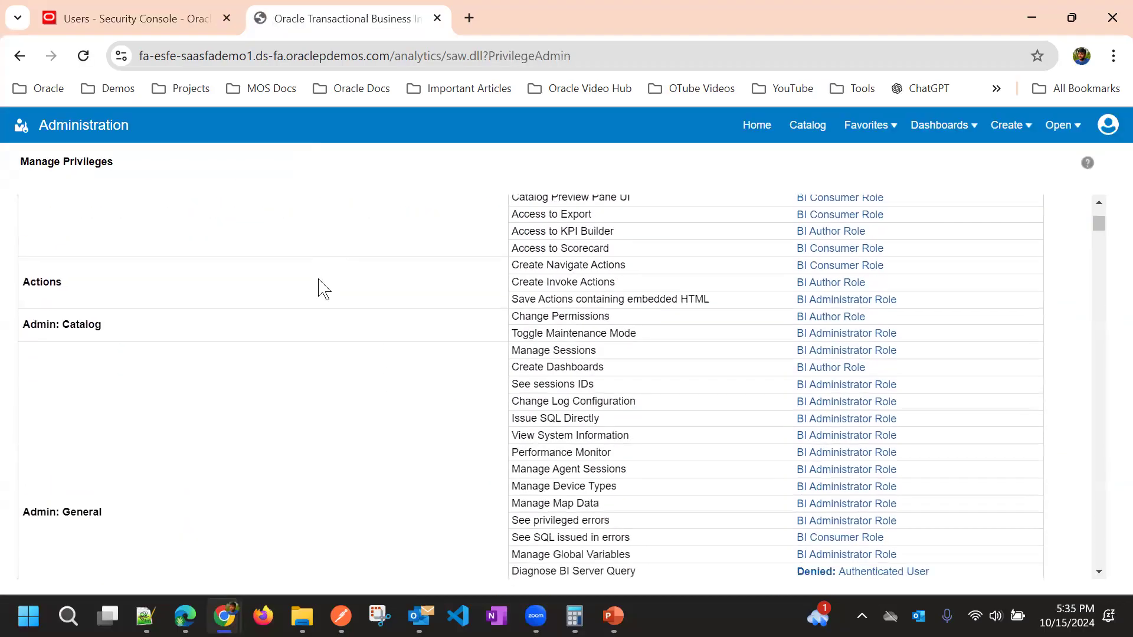
pyautogui.scroll(-3, 318, 283)
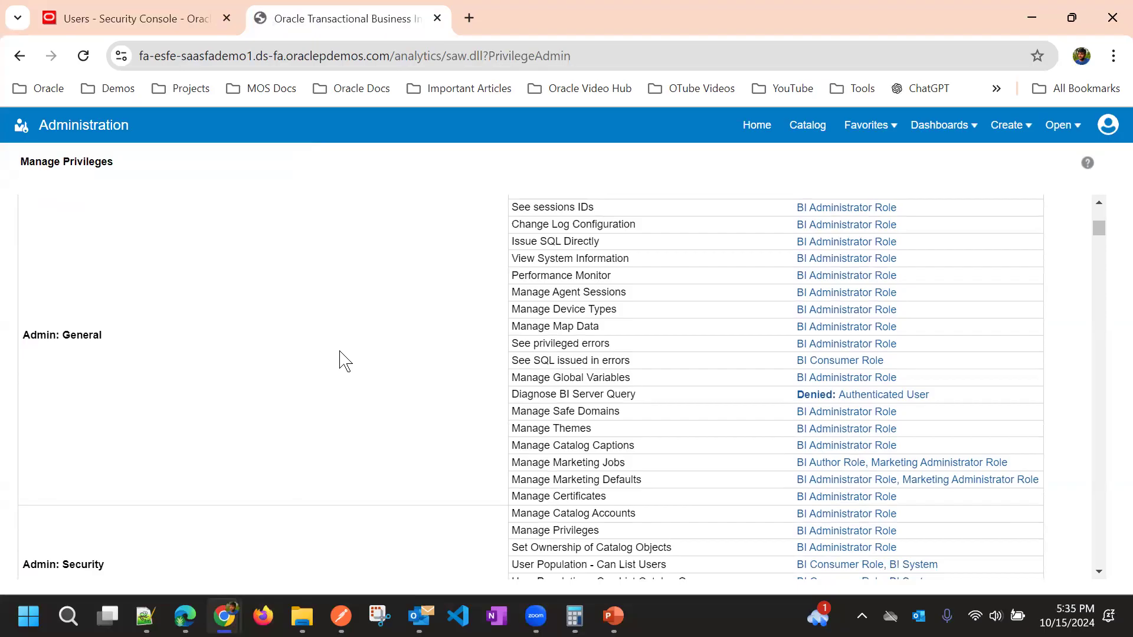
pyautogui.scroll(-5, 369, 373)
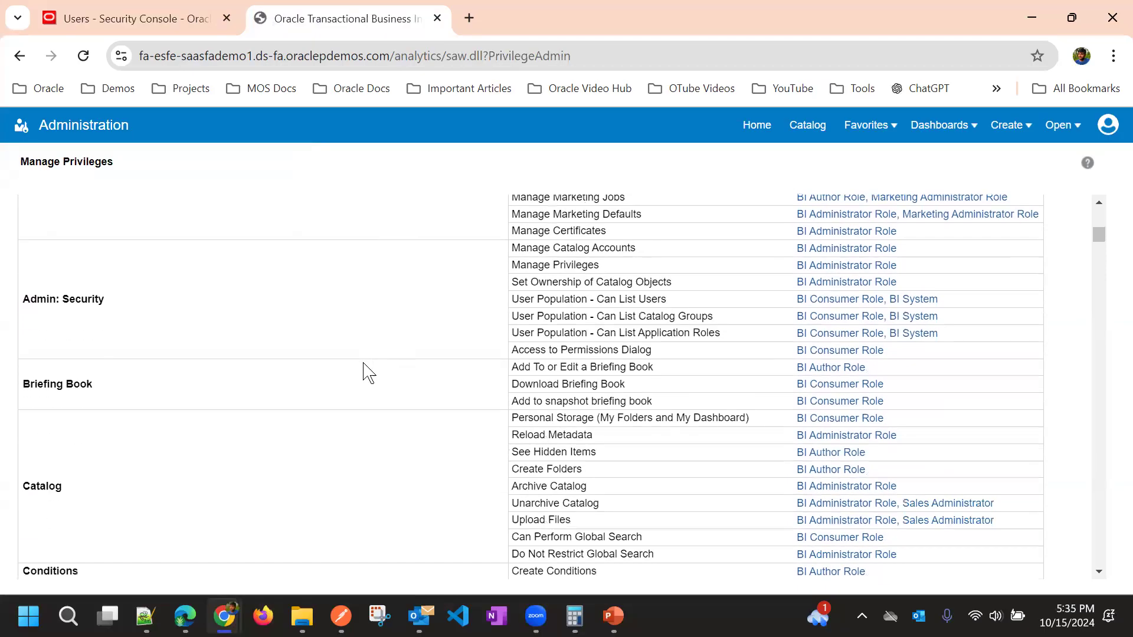
pyautogui.scroll(10, 379, 349)
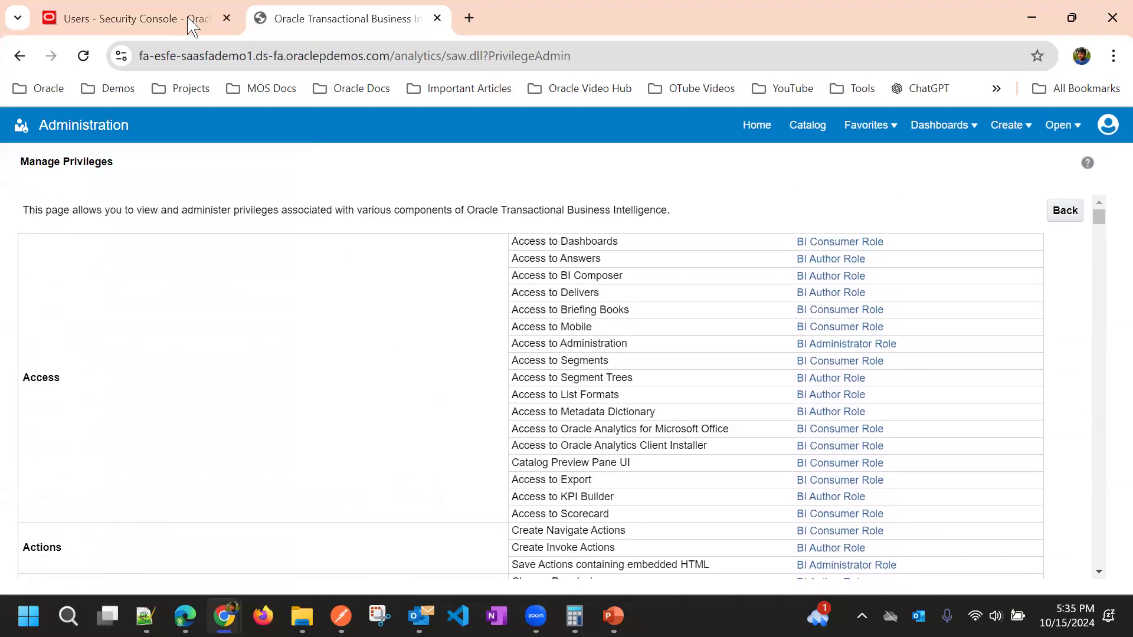
# - Copy the sales manager's user name from Security Console and sign out of the incognito session
pyautogui.click(177, 18)
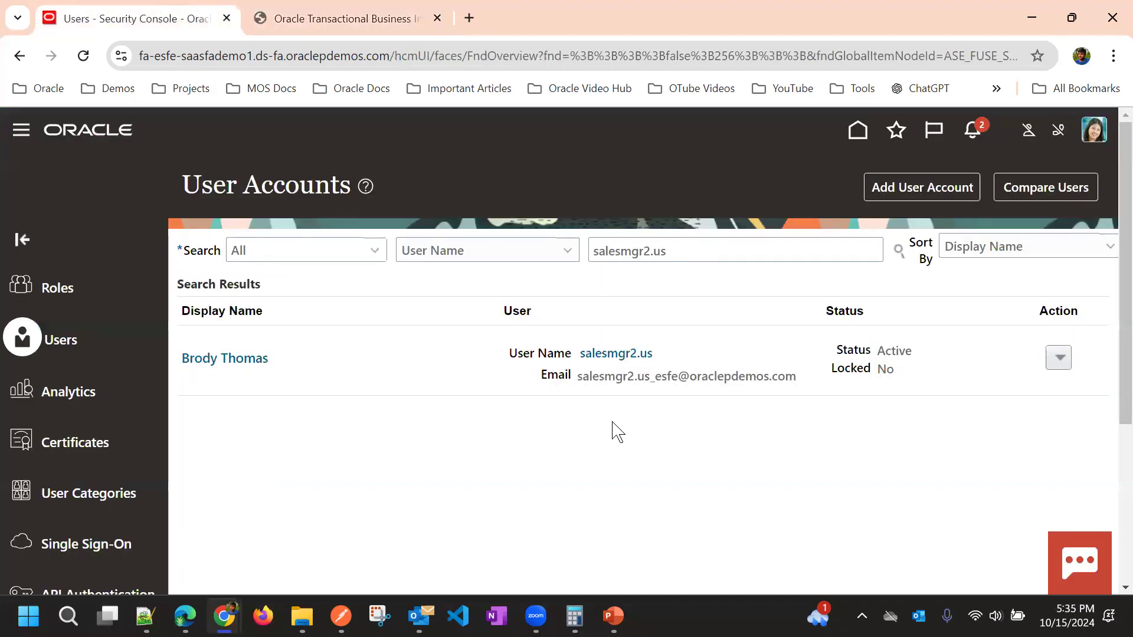
pyautogui.moveTo(654, 355); pyautogui.dragTo(572, 365)
pyautogui.hotkey('ctrl', 'c')
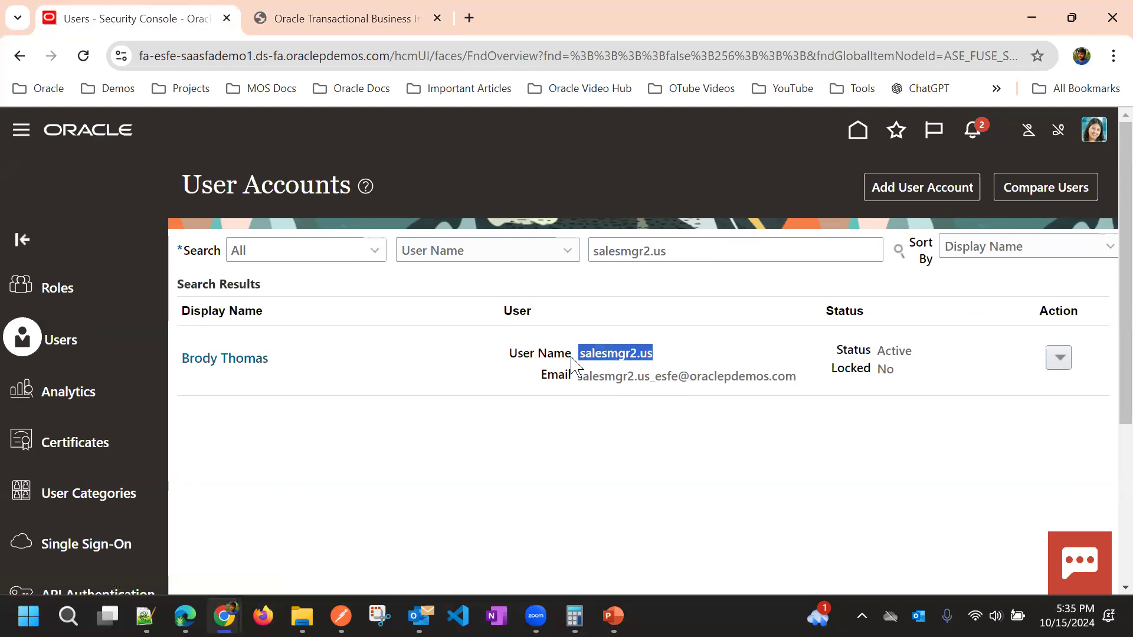
pyautogui.moveTo(224, 616)
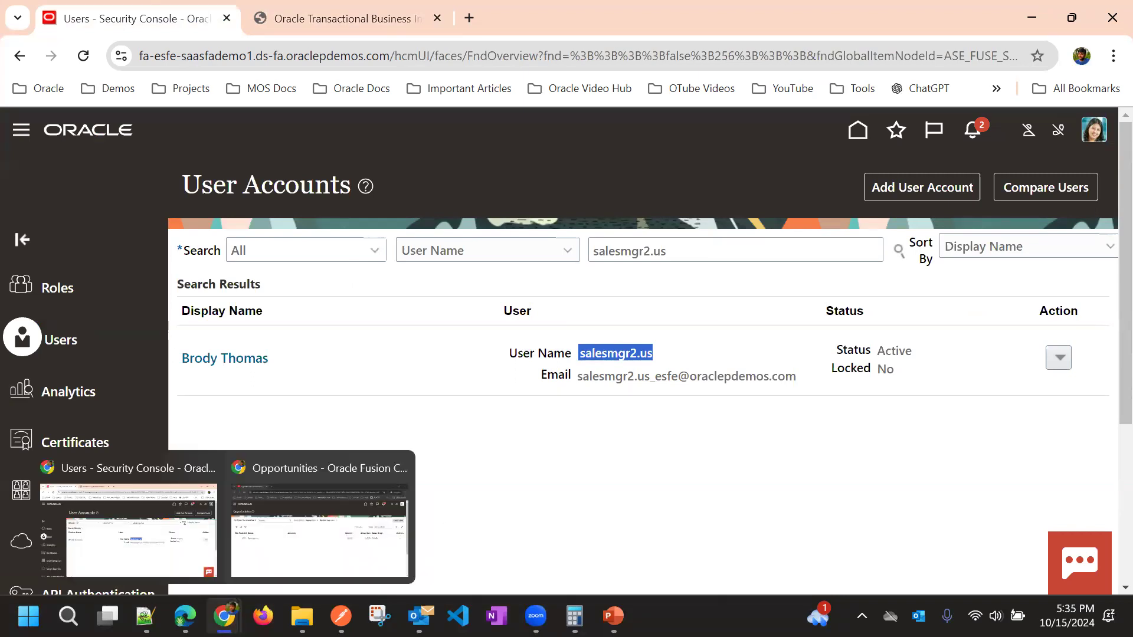
pyautogui.click(334, 505)
pyautogui.click(1093, 131)
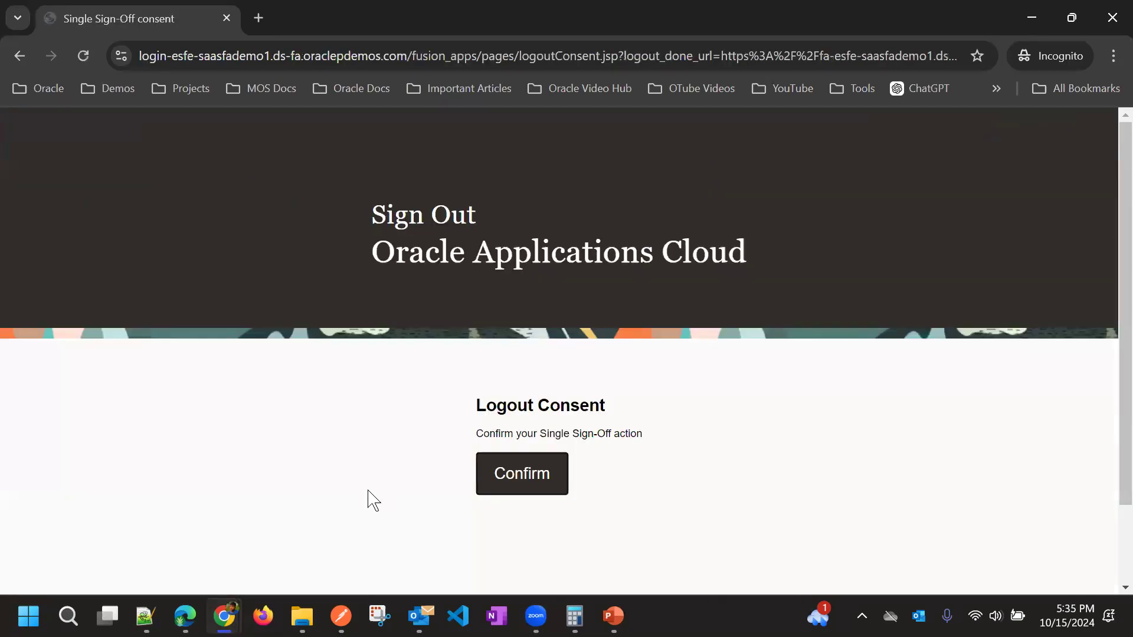
pyautogui.click(529, 478)
# - Sign in to the incognito window with the copied user name and password, then copy the host address
pyautogui.moveTo(225, 615)
pyautogui.click(187, 559)
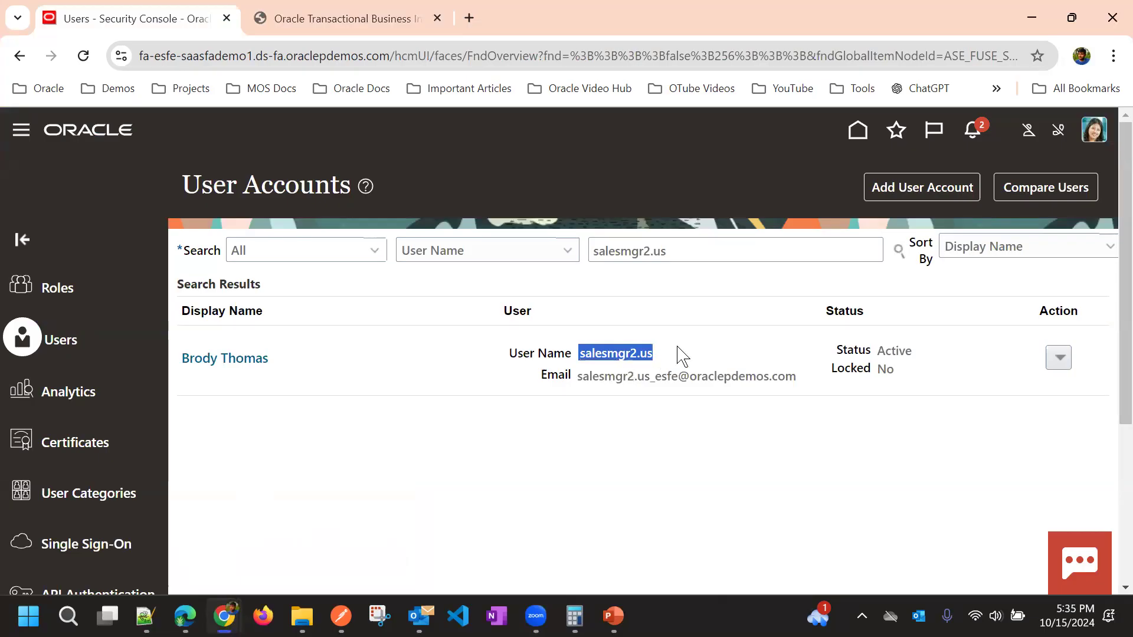
pyautogui.hotkey('alt', 'Tab')
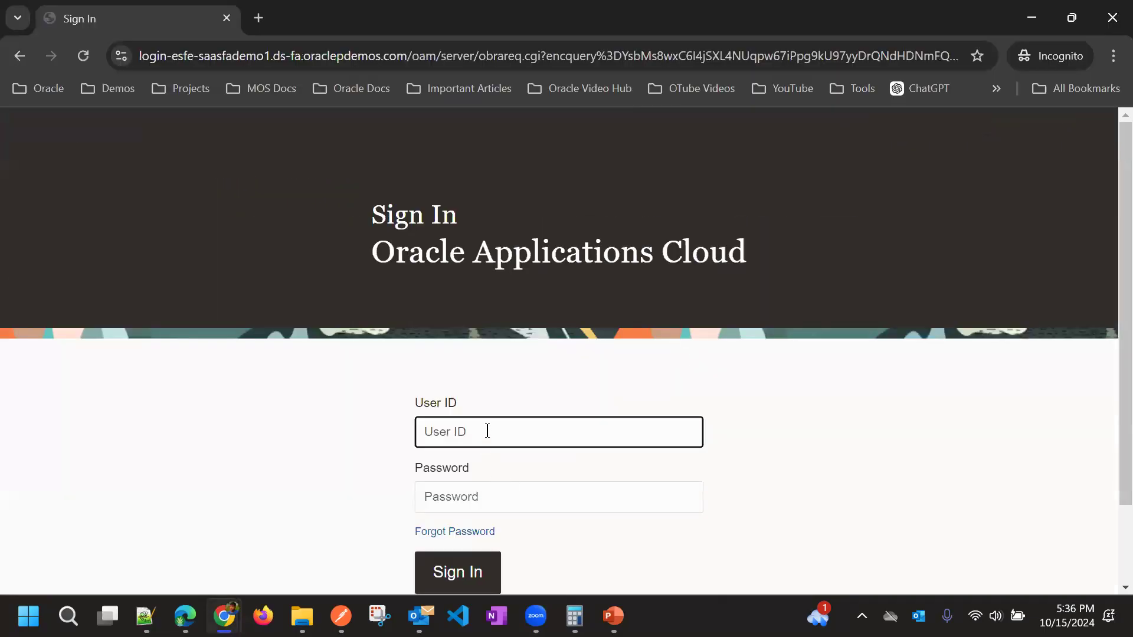
pyautogui.click(488, 431)
pyautogui.hotkey('ctrl', 'v')
pyautogui.click(458, 493)
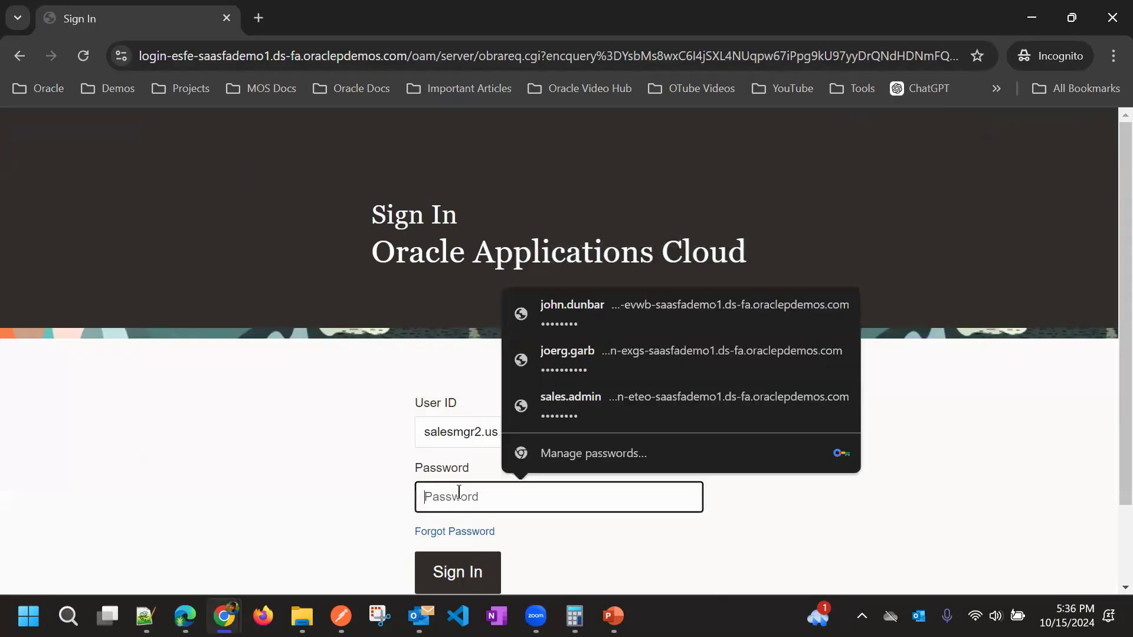
pyautogui.write('••')
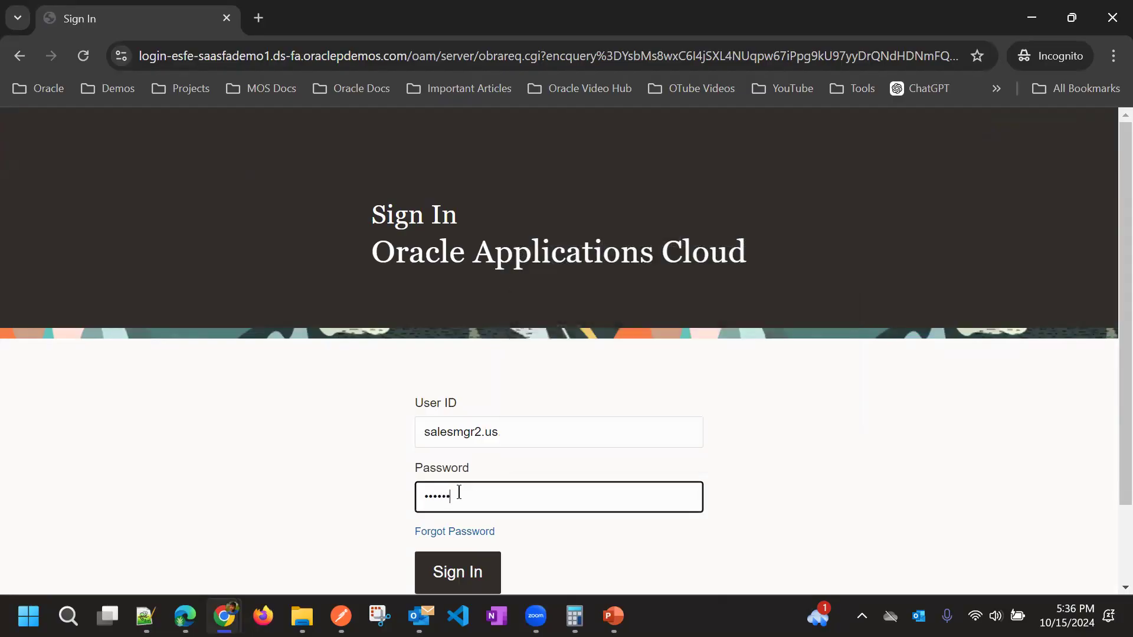
pyautogui.press('Return')
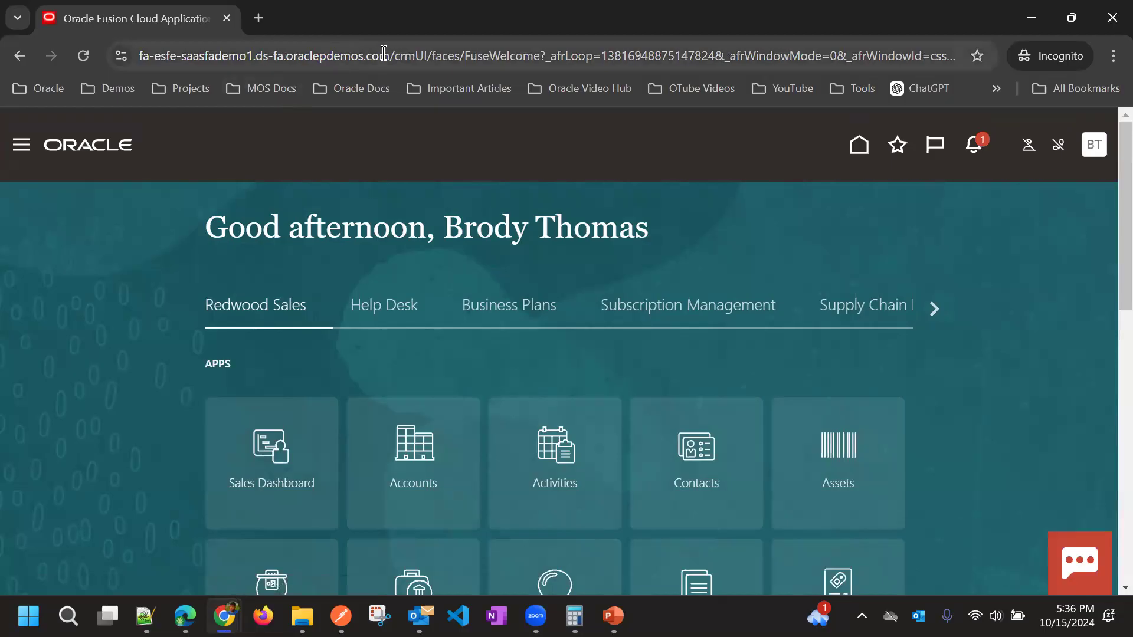
pyautogui.moveTo(387, 57); pyautogui.dragTo(137, 70)
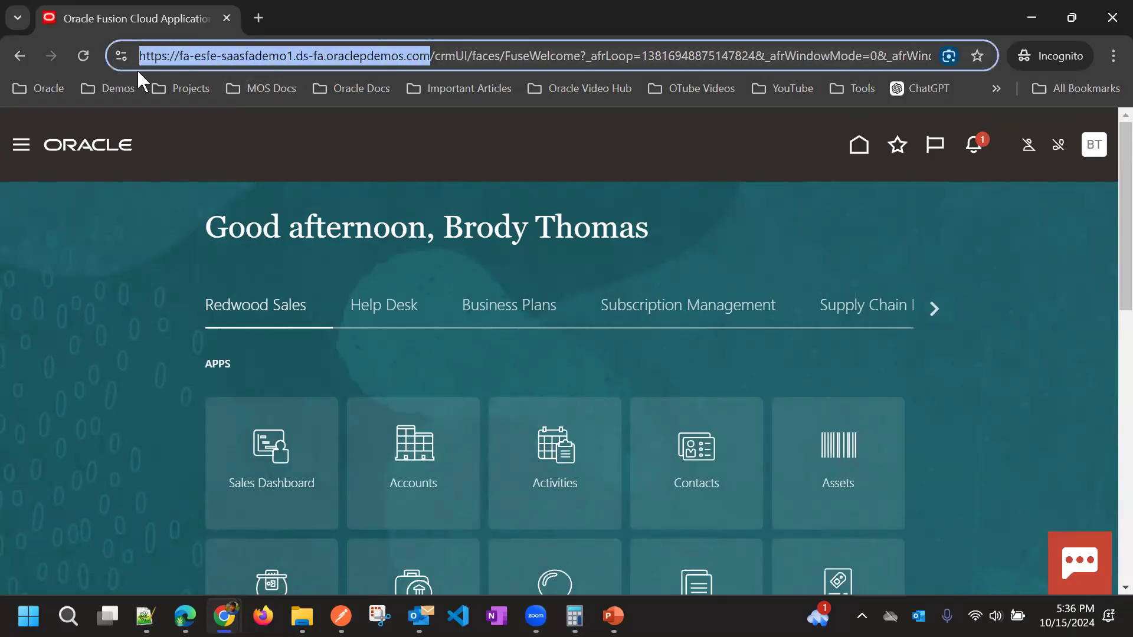
pyautogui.hotkey('ctrl', 'c')
# - Open the analytics site in a new incognito tab and go to the Catalog
pyautogui.click(254, 5)
pyautogui.hotkey('ctrl', 'v')
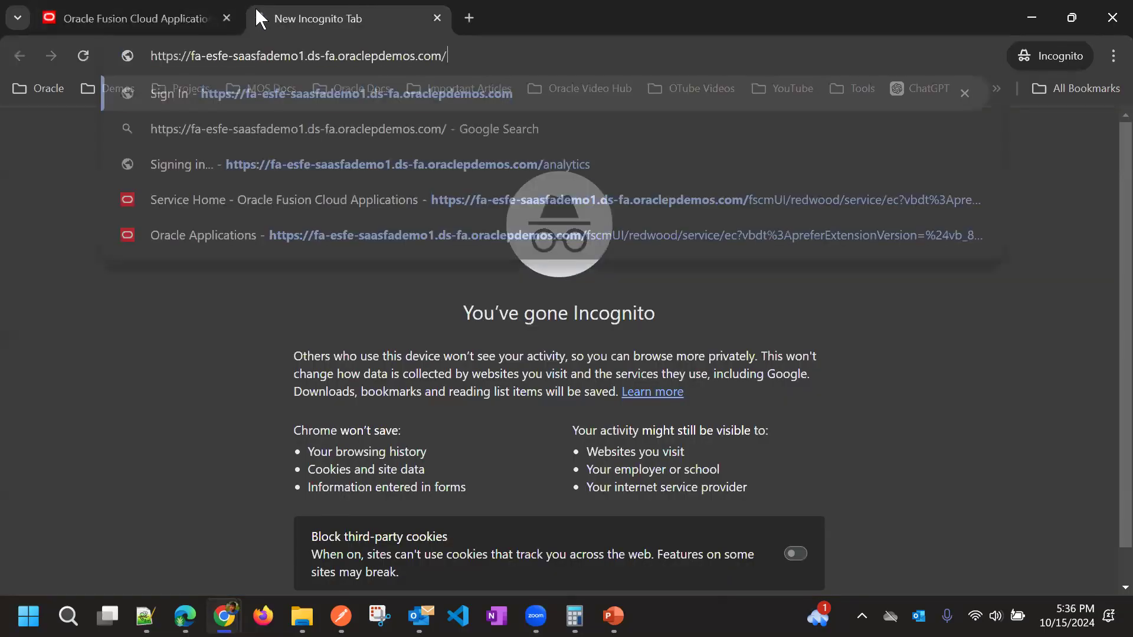
pyautogui.click(297, 159)
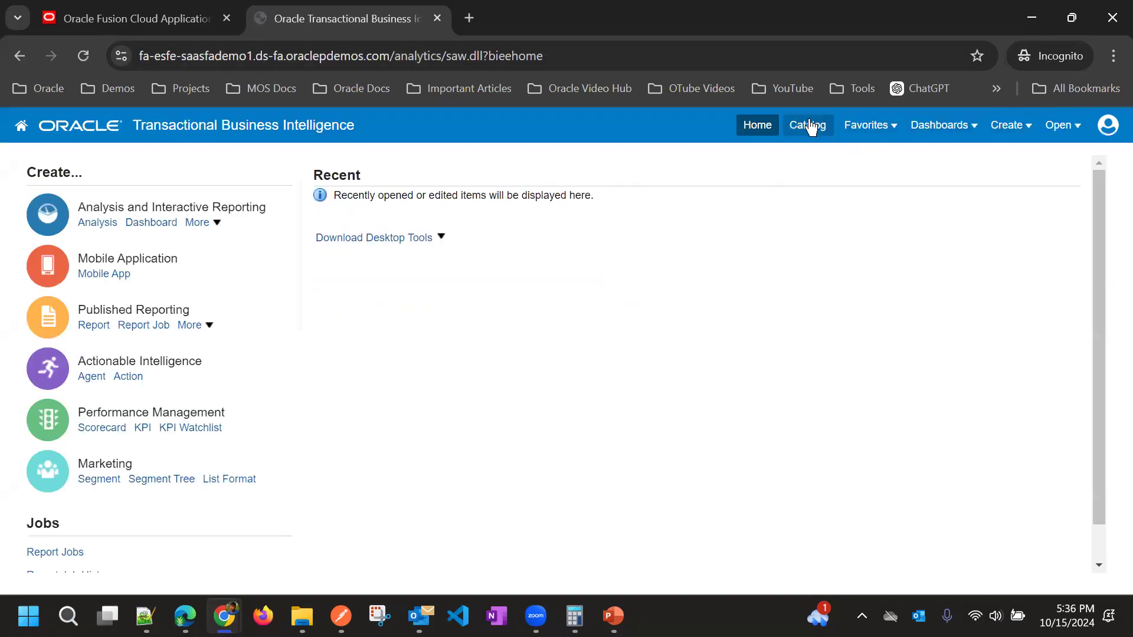
pyautogui.click(809, 125)
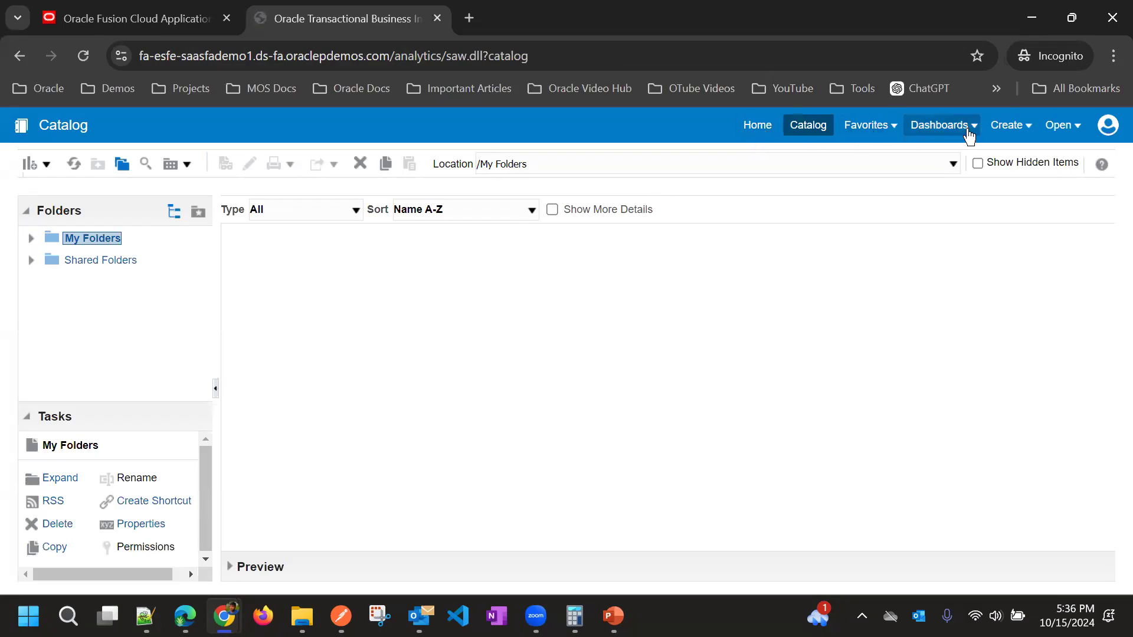
# - Check the sales manager's Create, Open and account menus and view Shared Folders
pyautogui.click(1006, 141)
pyautogui.click(1060, 125)
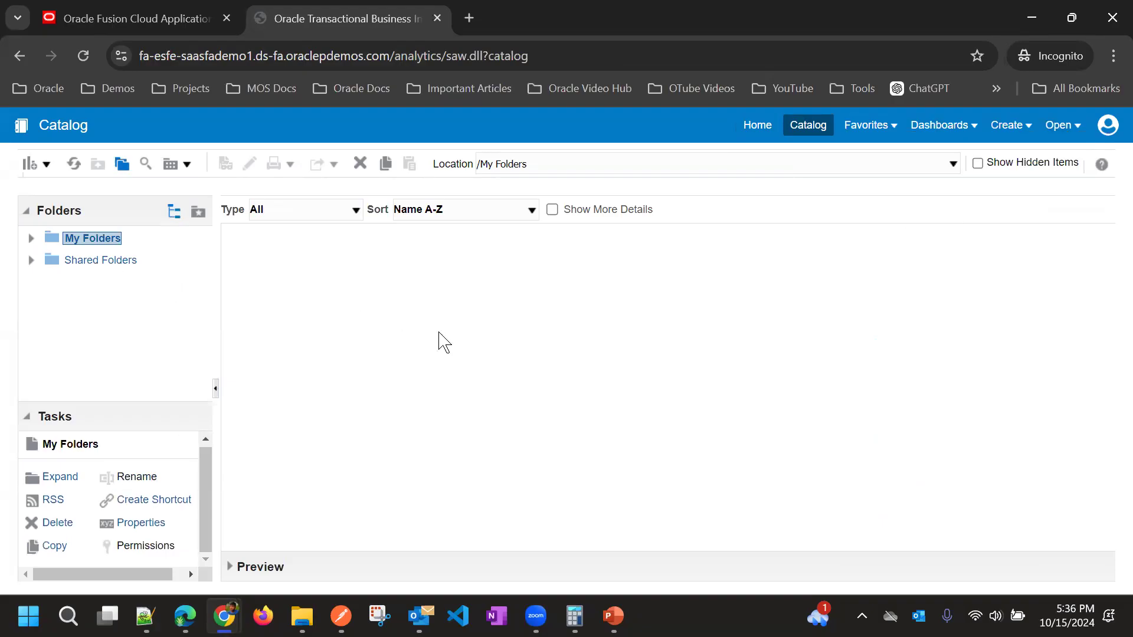
pyautogui.click(1108, 125)
pyautogui.click(100, 260)
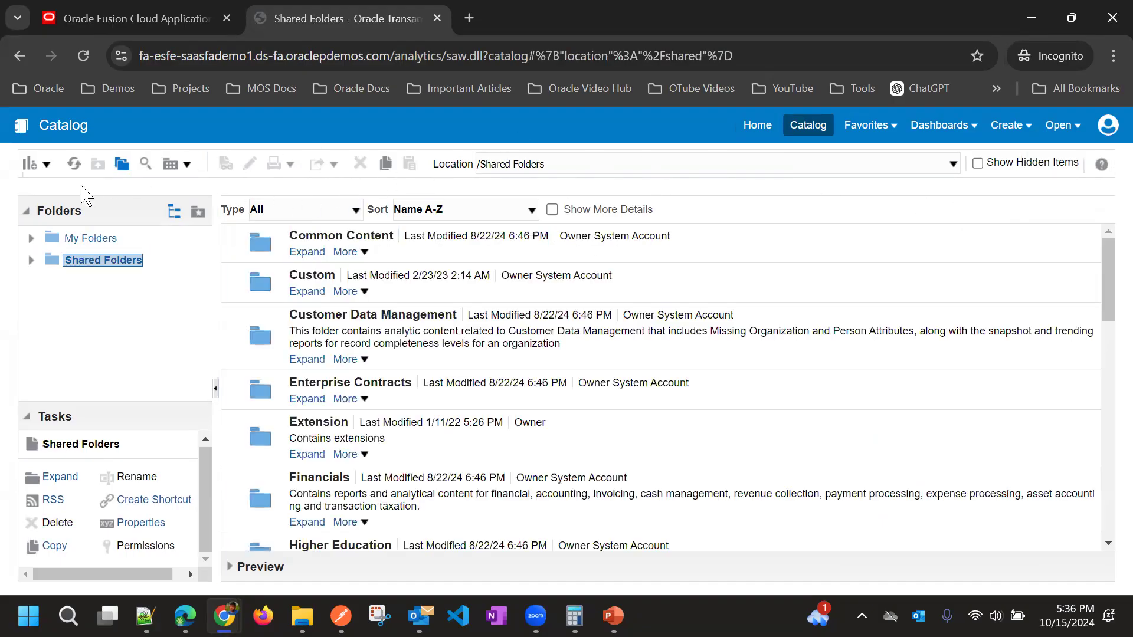
pyautogui.click(41, 165)
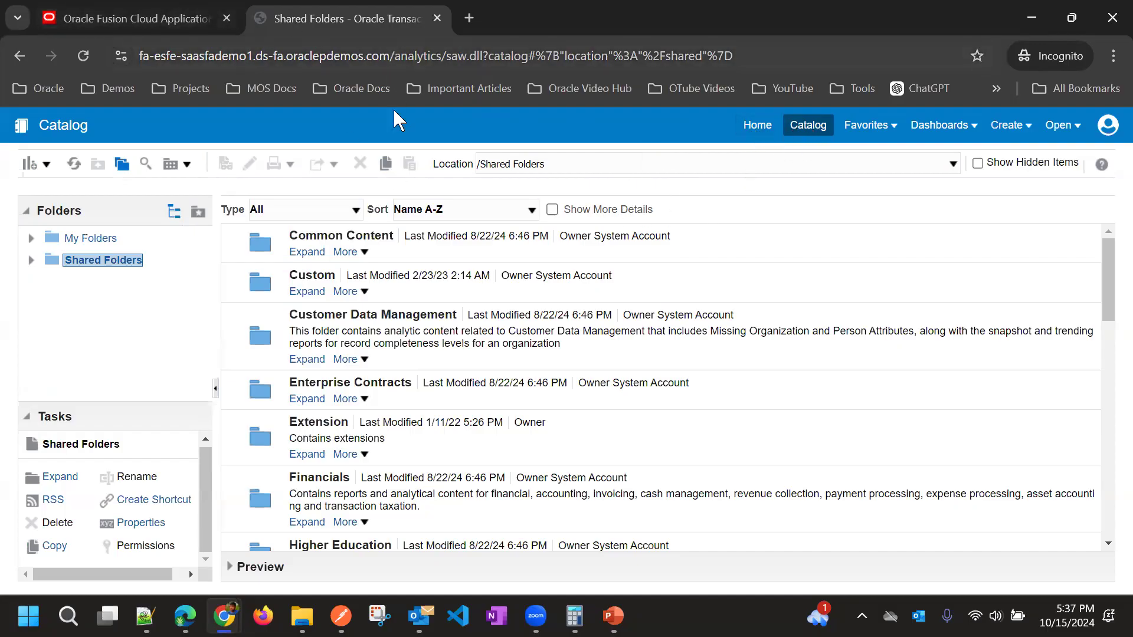
pyautogui.moveTo(224, 616)
pyautogui.click(174, 543)
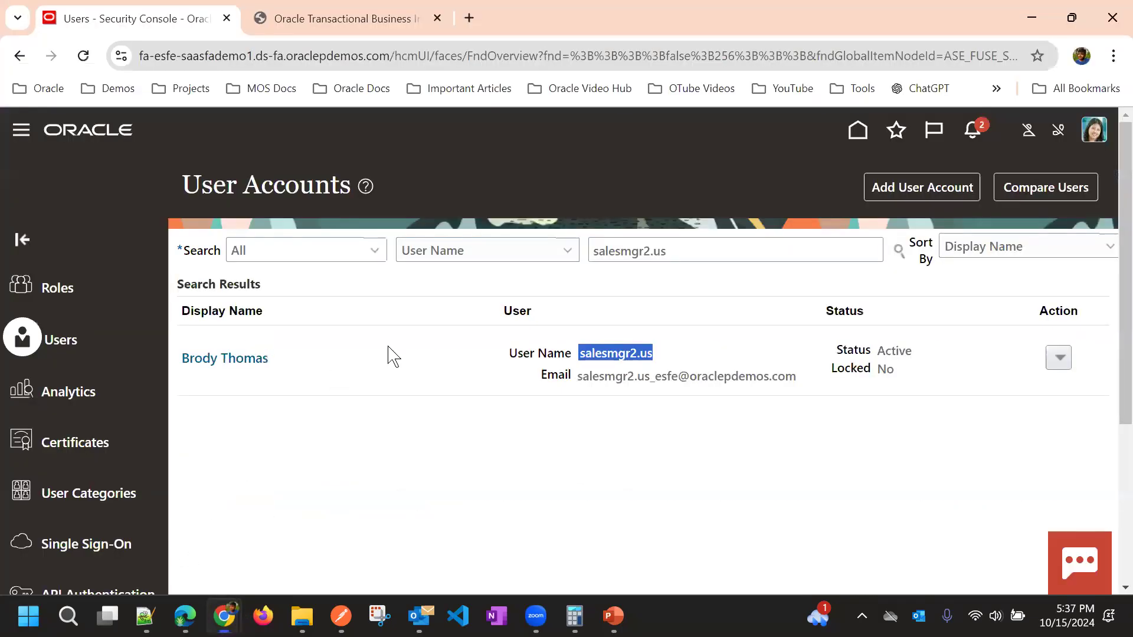
# - Scroll Manage Privileges to the Admin: General section and highlight the Create Dashboards row
pyautogui.click(354, 17)
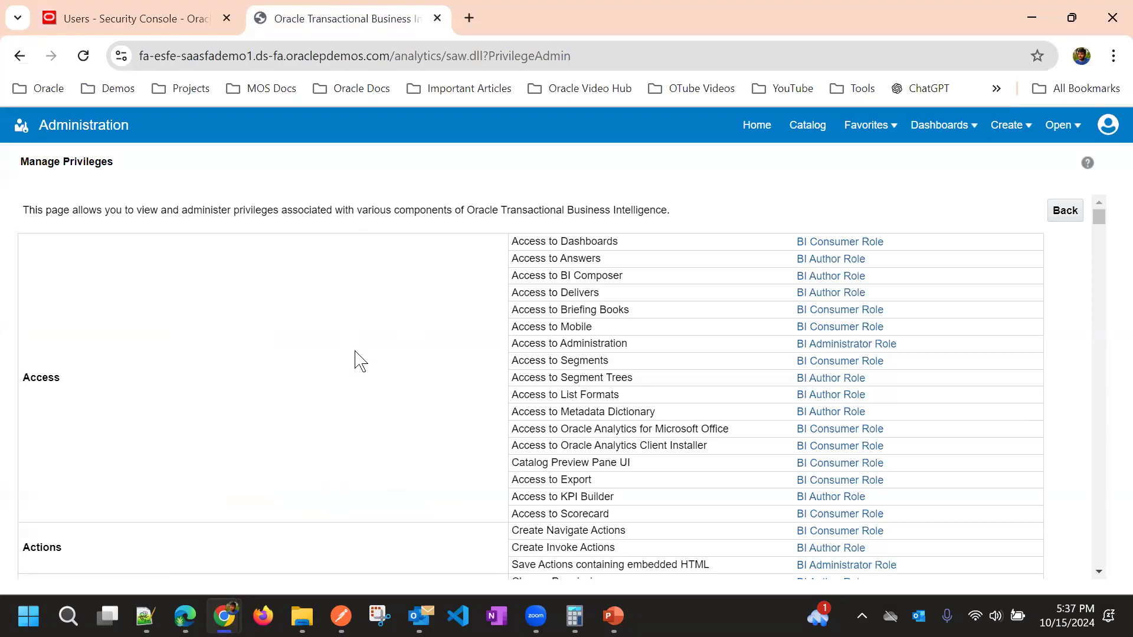
pyautogui.scroll(-8, 360, 366)
pyautogui.scroll(10, 358, 360)
pyautogui.doubleClick(42, 381)
pyautogui.click(511, 378)
pyautogui.scroll(-5, 555, 360)
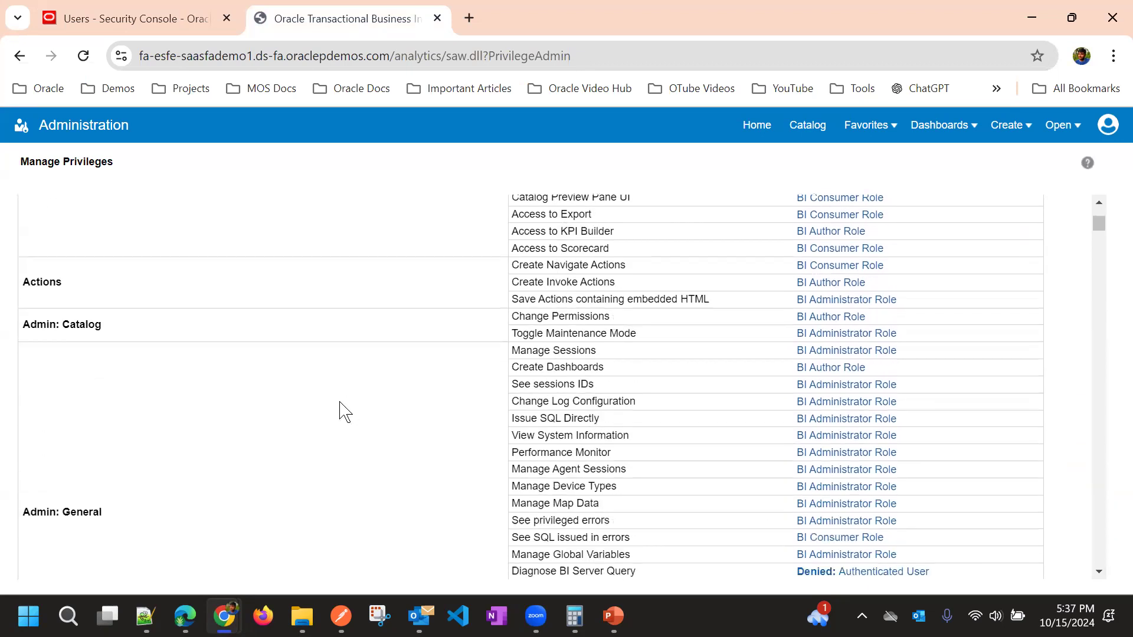
pyautogui.scroll(-2, 195, 361)
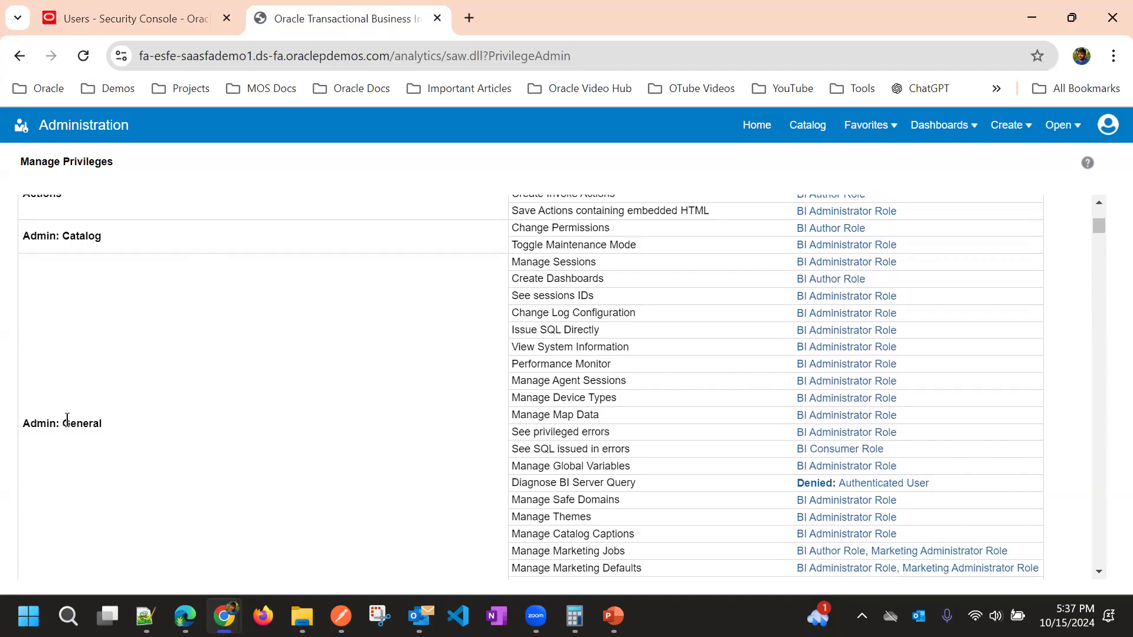
pyautogui.tripleClick(67, 420)
pyautogui.click(481, 361)
pyautogui.tripleClick(572, 263)
pyautogui.tripleClick(565, 279)
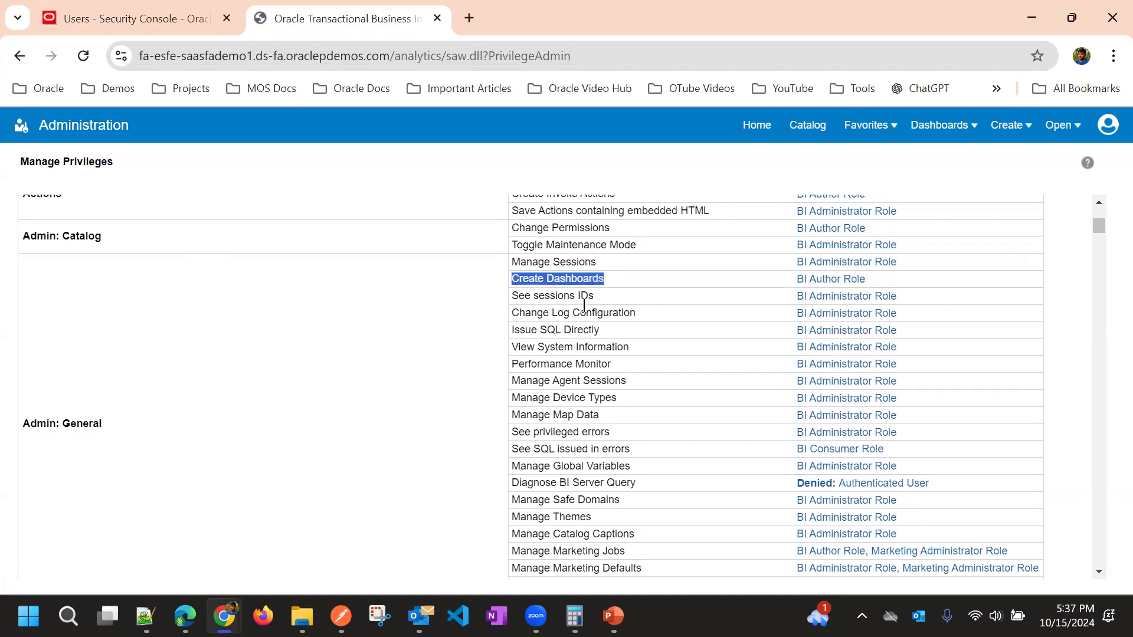
# - Open Create Dashboards permissions, keep BI Author Role as Granted, and start adding a member
pyautogui.click(816, 281)
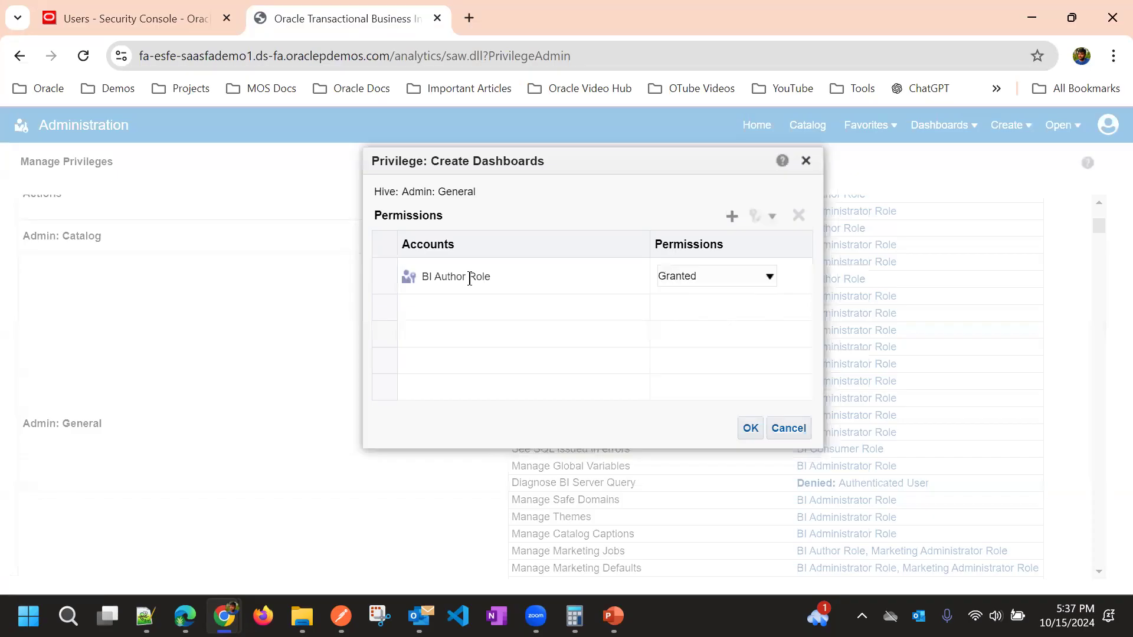
pyautogui.click(470, 278)
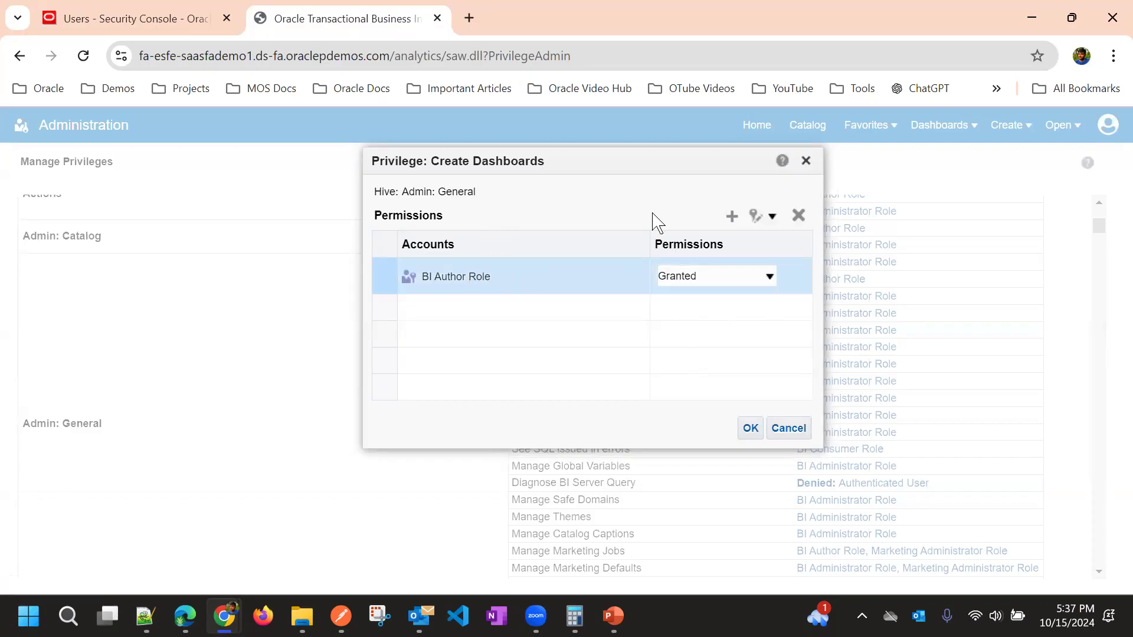
pyautogui.doubleClick(456, 277)
pyautogui.click(456, 276)
pyautogui.click(648, 185)
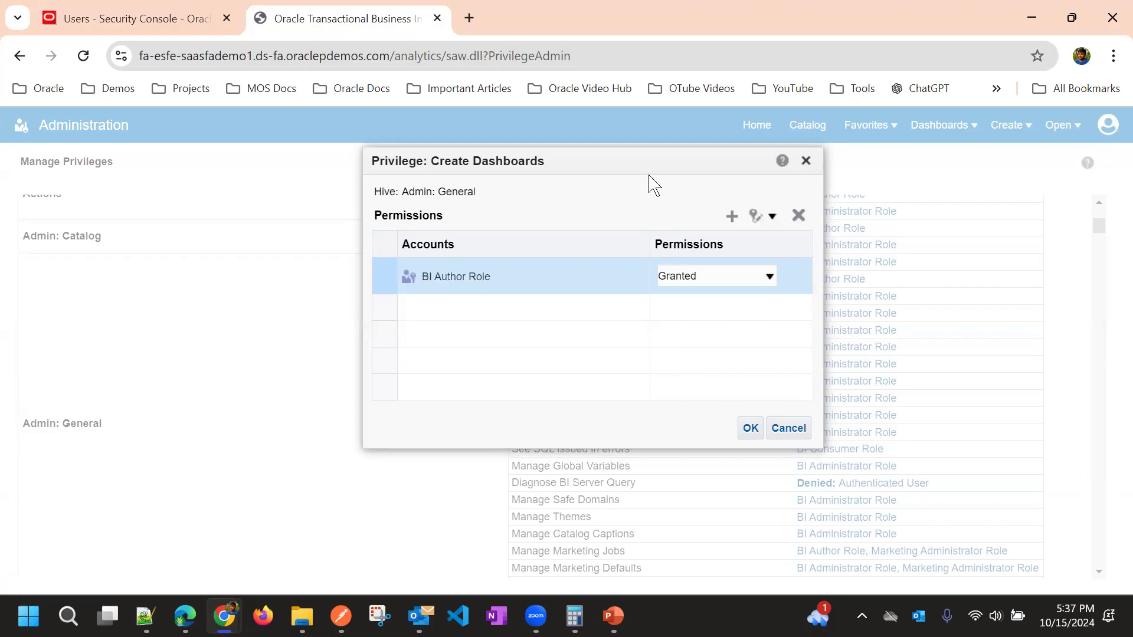
pyautogui.click(693, 276)
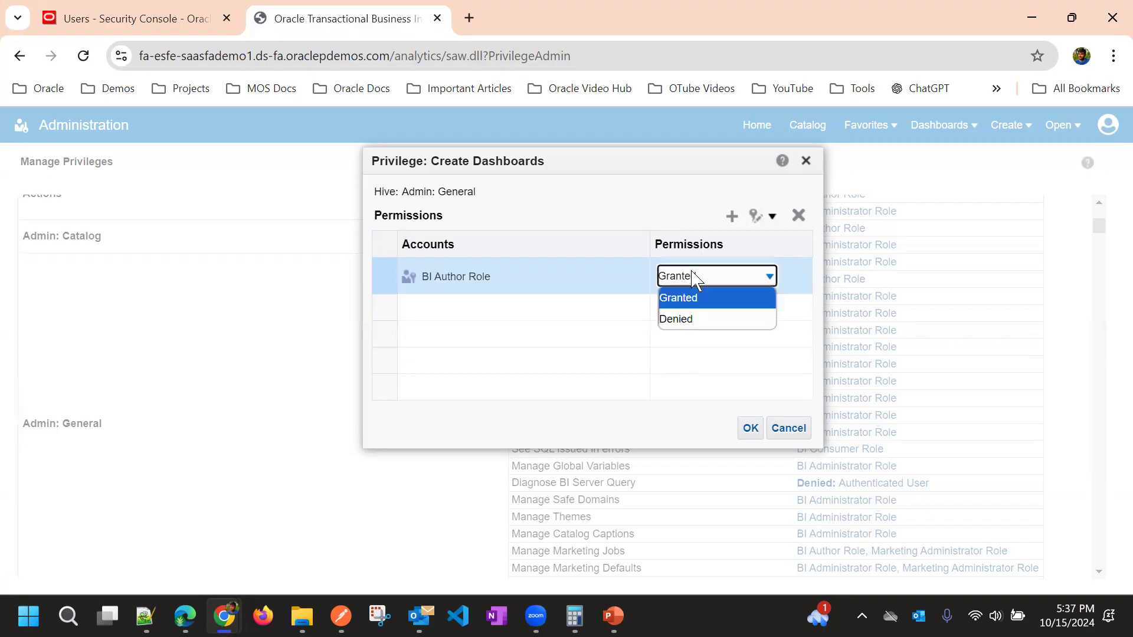
pyautogui.click(673, 210)
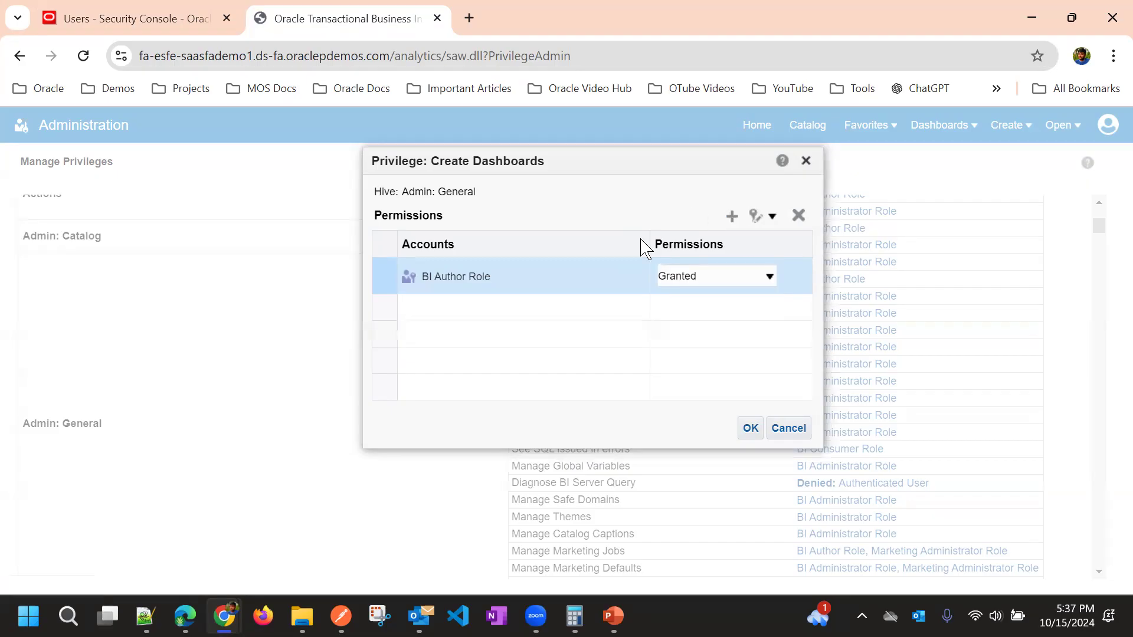
pyautogui.click(733, 214)
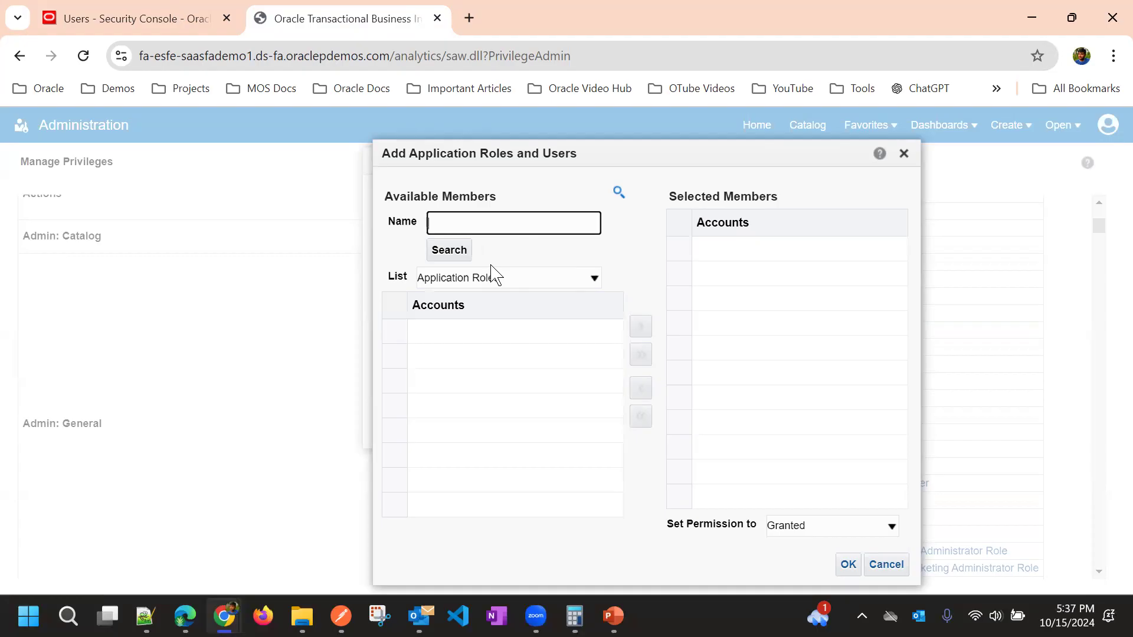
# - Set the member list to Users and search for the sales manager's pasted user name
pyautogui.click(805, 521)
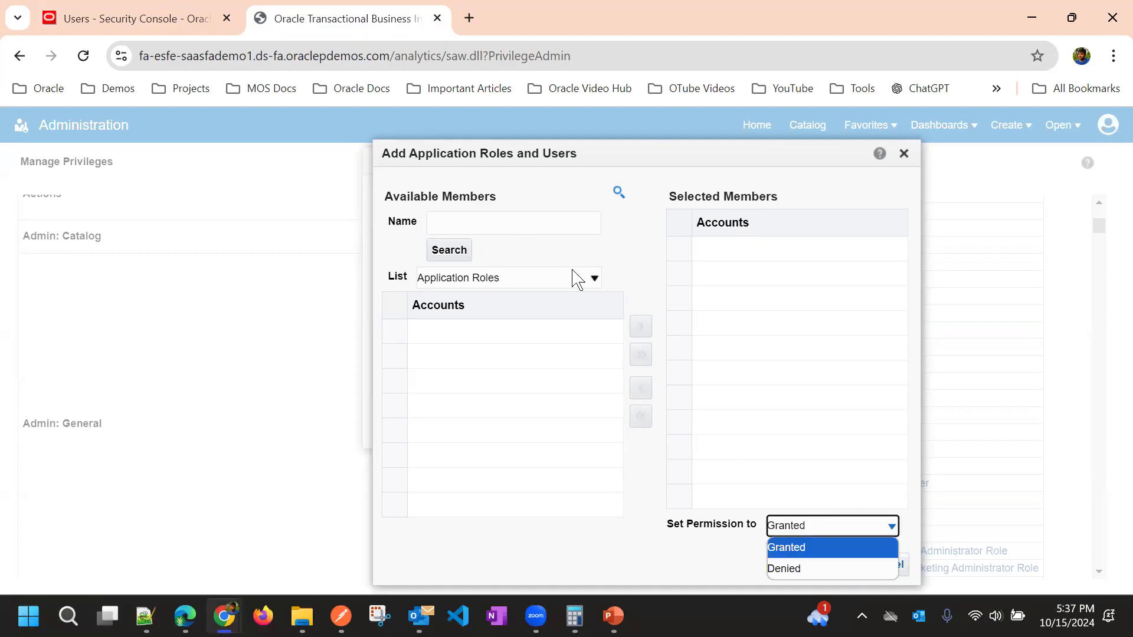
pyautogui.click(479, 282)
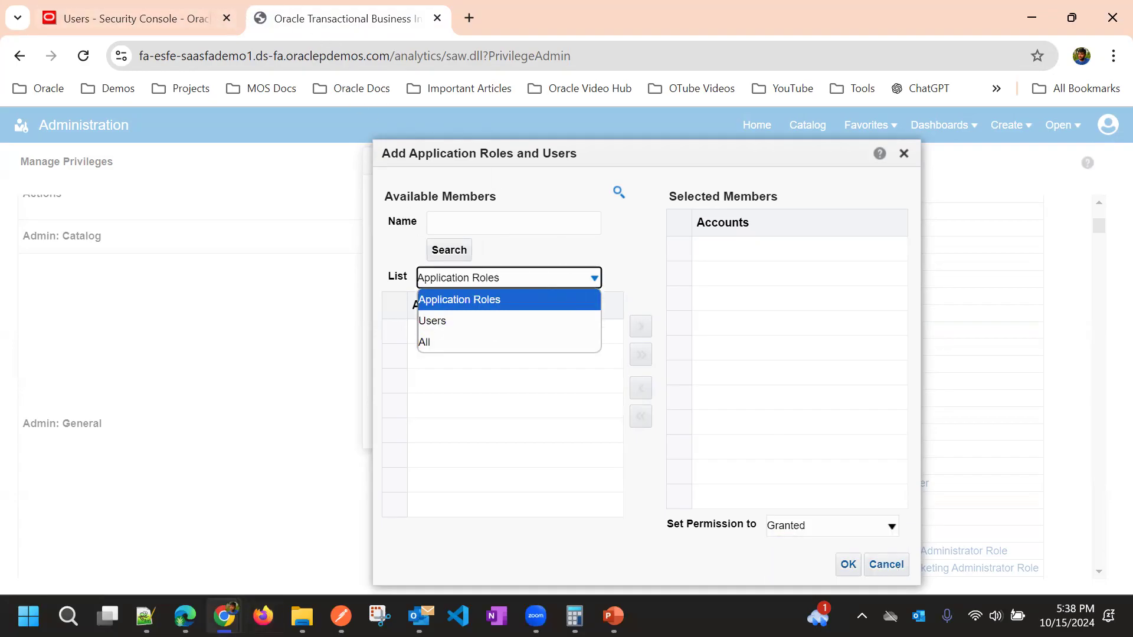
pyautogui.hotkey('ctrl', 'shift', 'Tab')
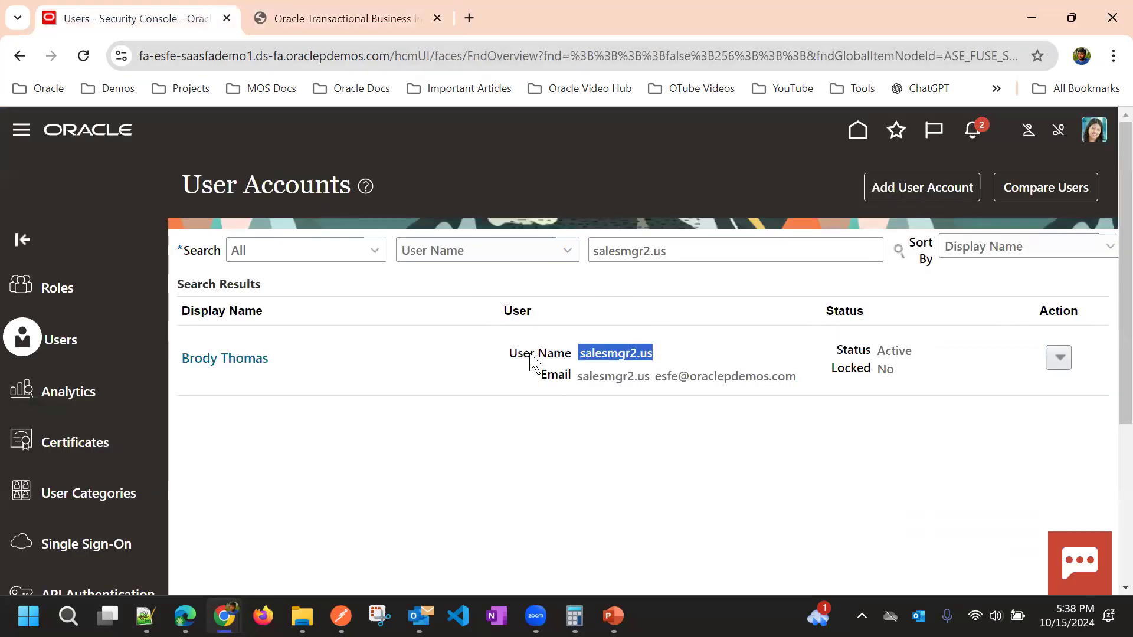
pyautogui.click(330, 19)
pyautogui.click(510, 278)
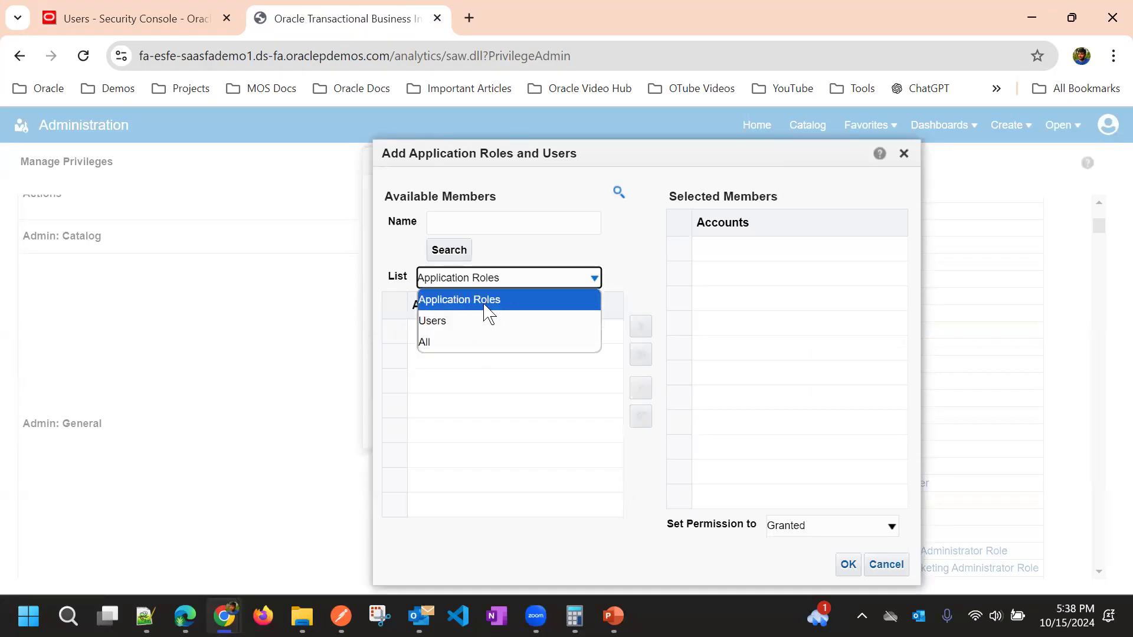
pyautogui.click(464, 322)
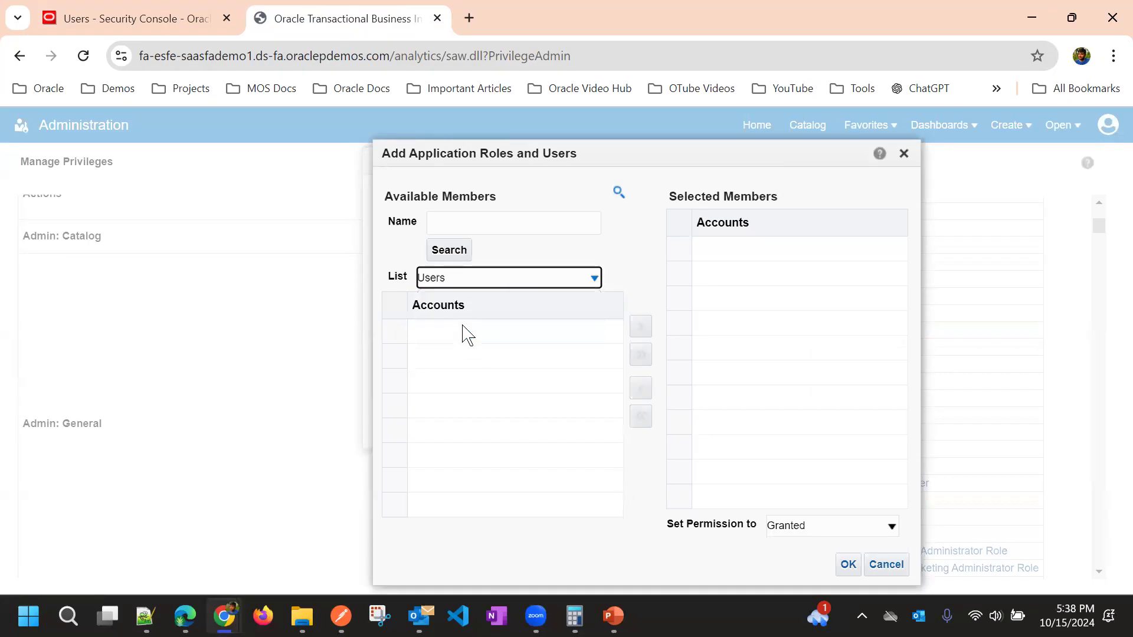
pyautogui.click(458, 220)
pyautogui.write('salesmgr2.us')
pyautogui.click(460, 255)
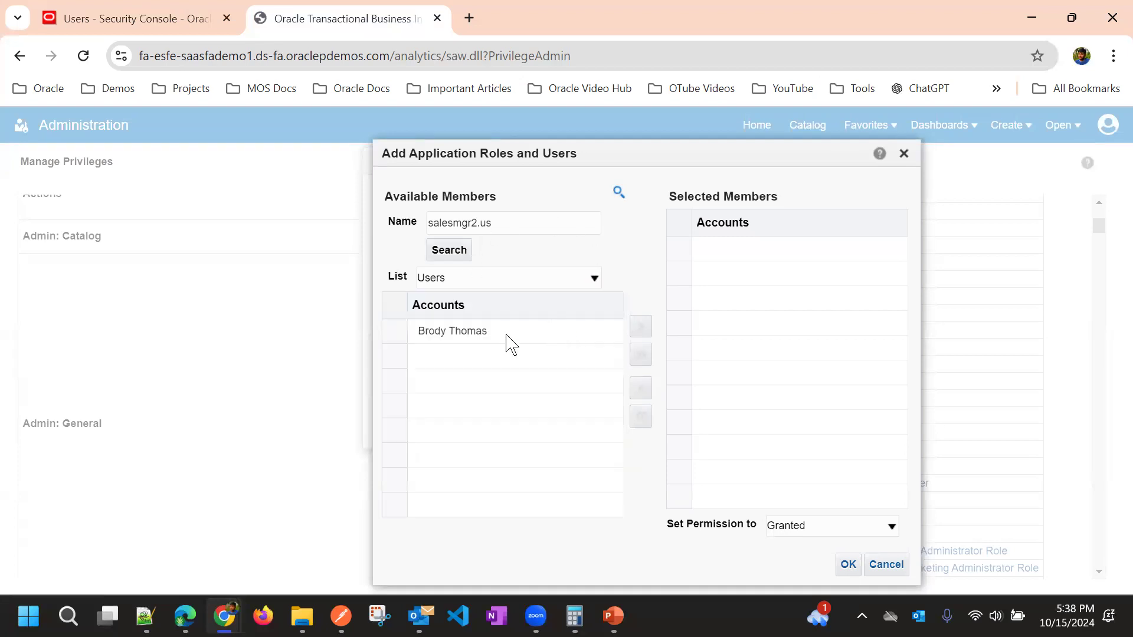
# - Move the sales manager user into Selected Members with Denied permission and confirm
pyautogui.click(507, 335)
pyautogui.click(642, 356)
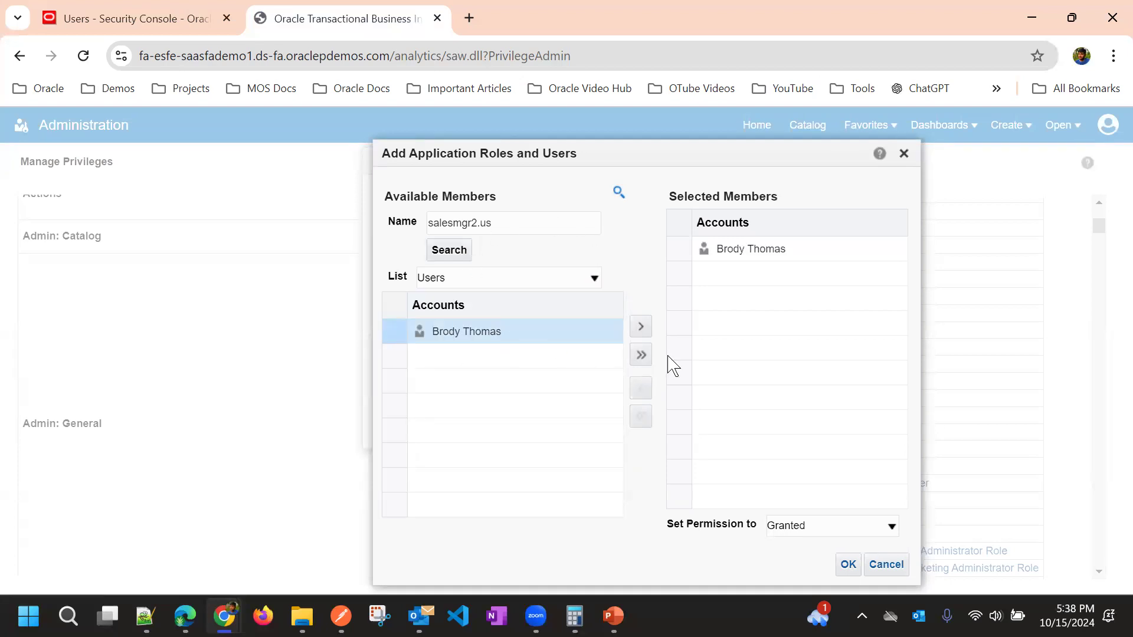
pyautogui.click(808, 522)
pyautogui.press('Down')
pyautogui.press('Return')
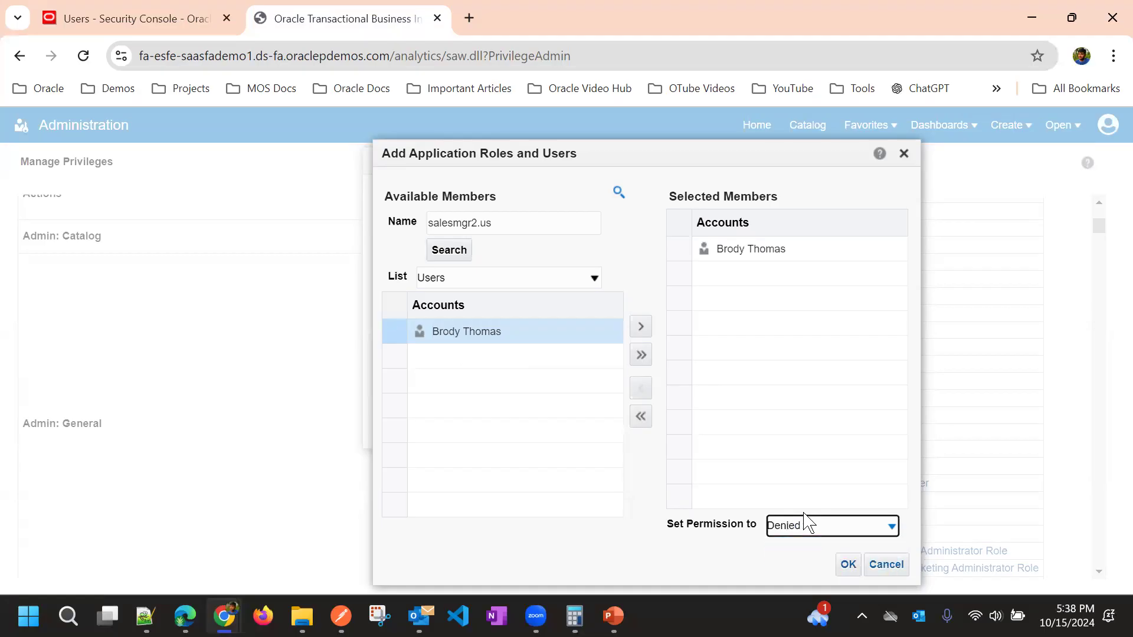
pyautogui.press('Return')
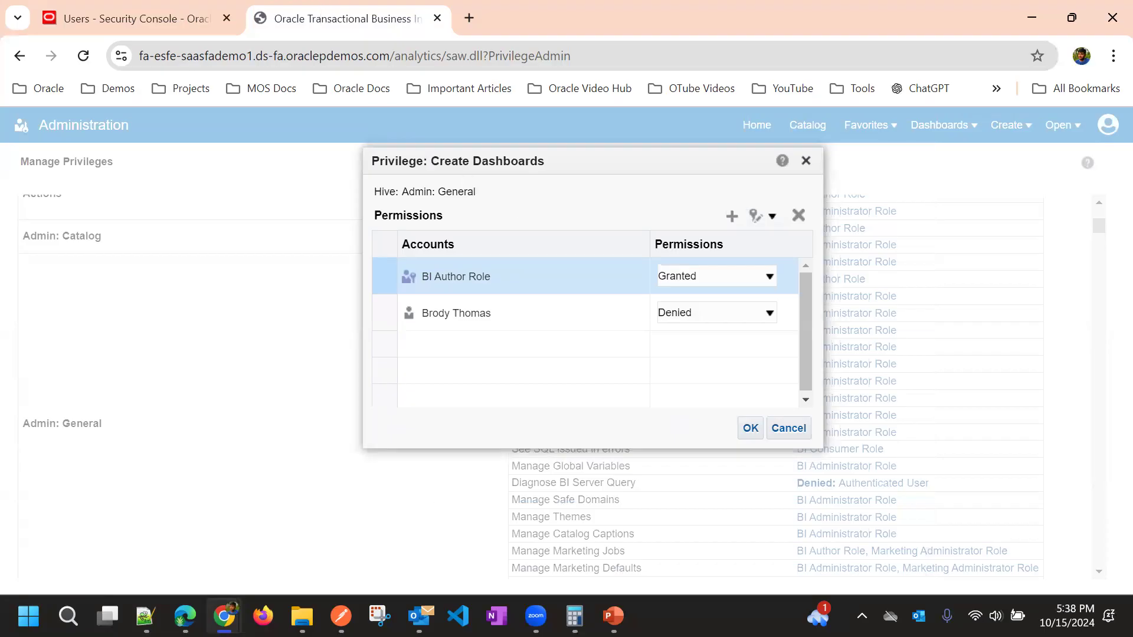
# - Check the Dashboards and Create menus in the sales manager's catalog window
pyautogui.moveTo(238, 608)
pyautogui.click(338, 472)
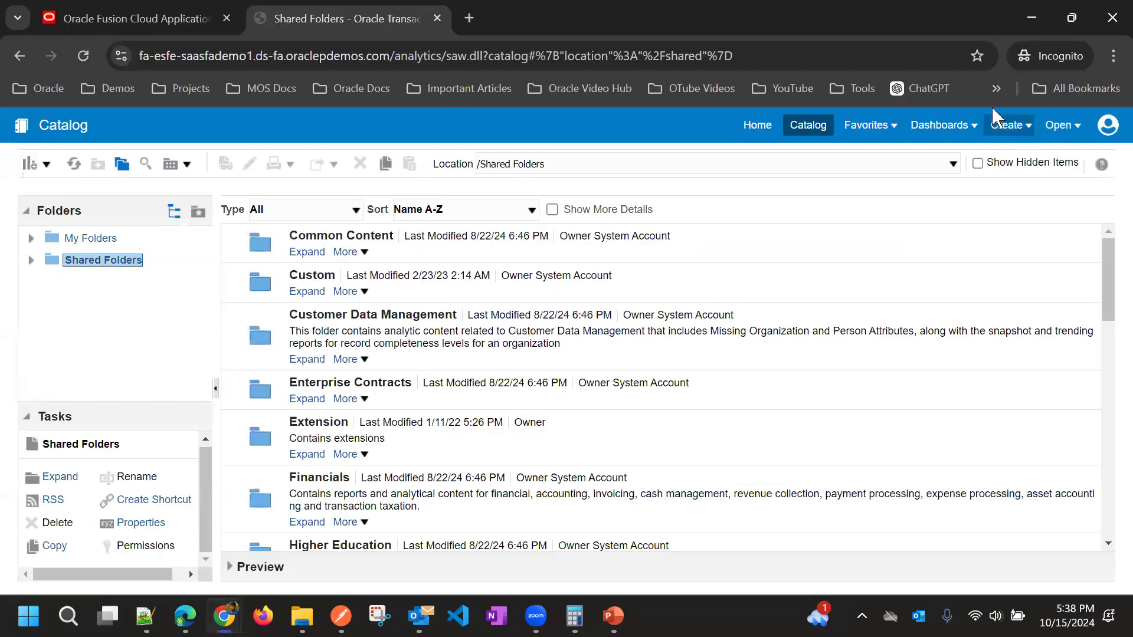
pyautogui.click(965, 126)
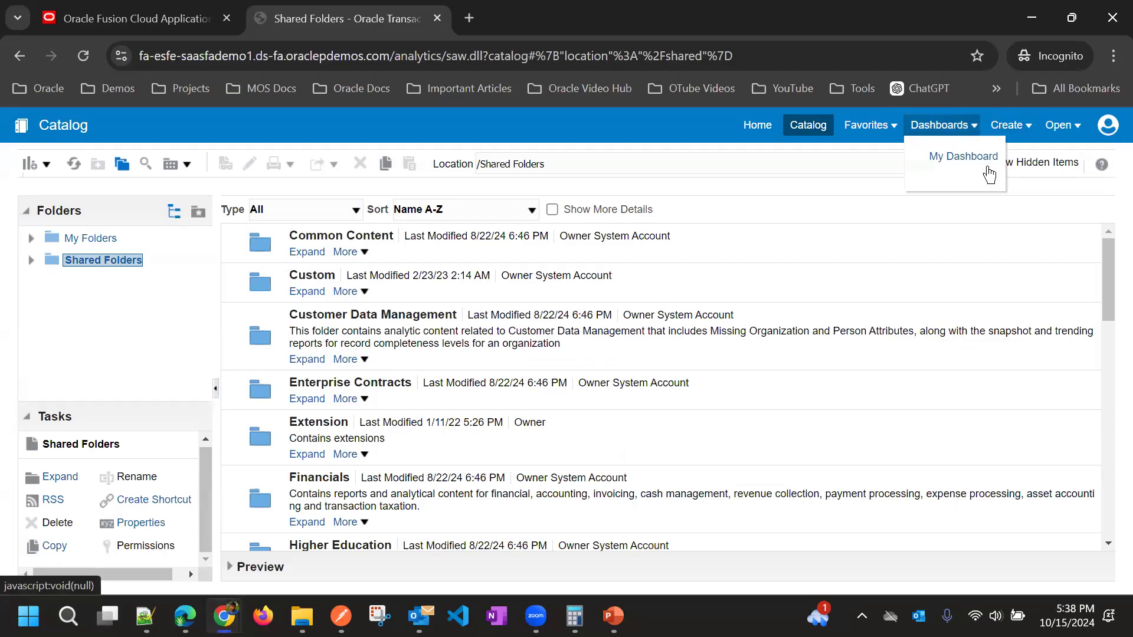
pyautogui.click(1011, 126)
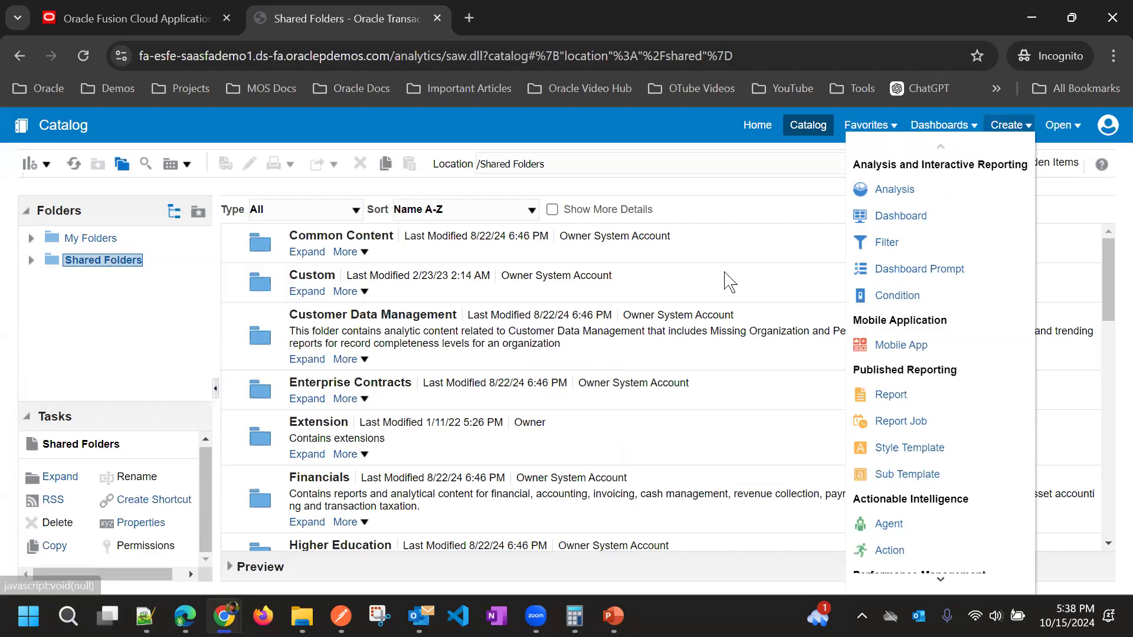
# - Save the Create Dashboards privilege in the administrator's Manage Privileges window
pyautogui.click(201, 18)
pyautogui.moveTo(224, 616)
pyautogui.click(147, 531)
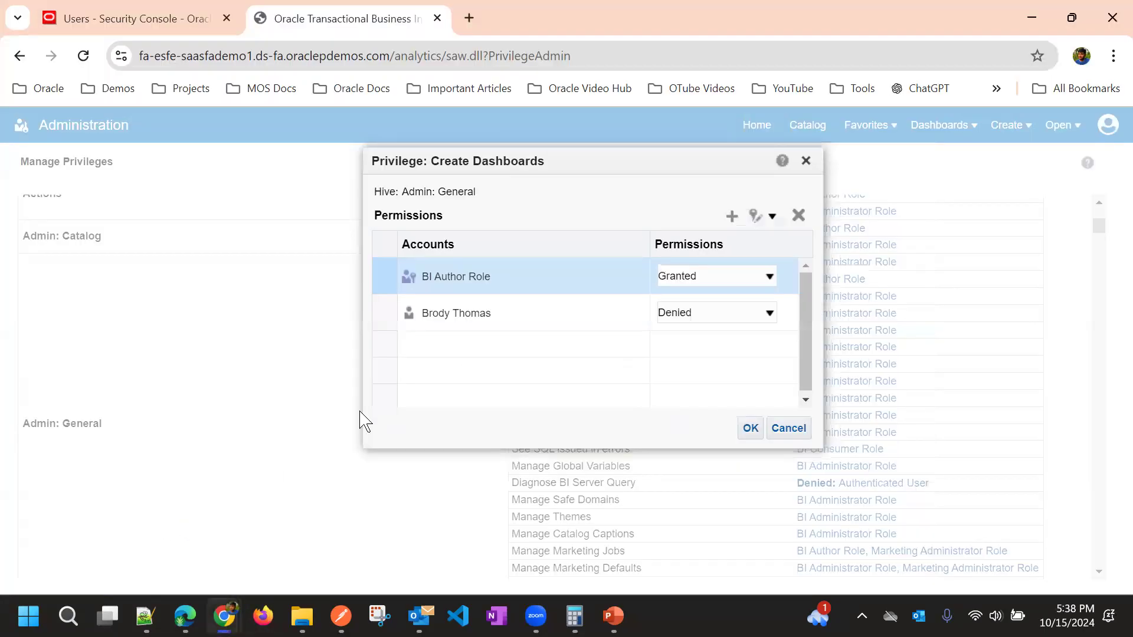
pyautogui.click(750, 429)
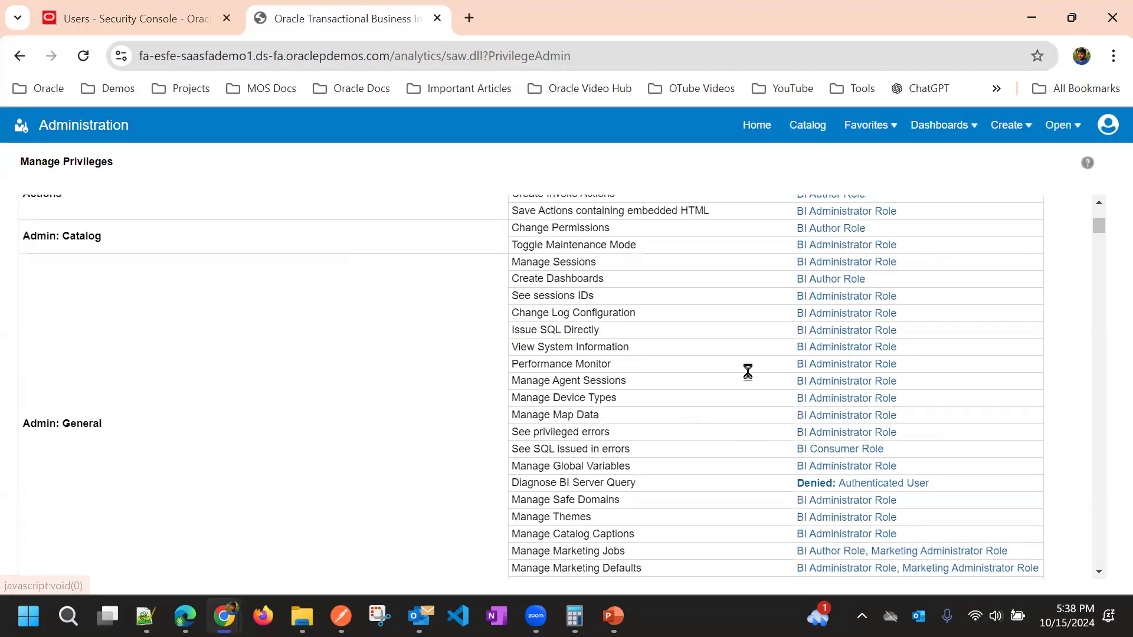
pyautogui.scroll(-15, 826, 295)
pyautogui.scroll(4, 494, 450)
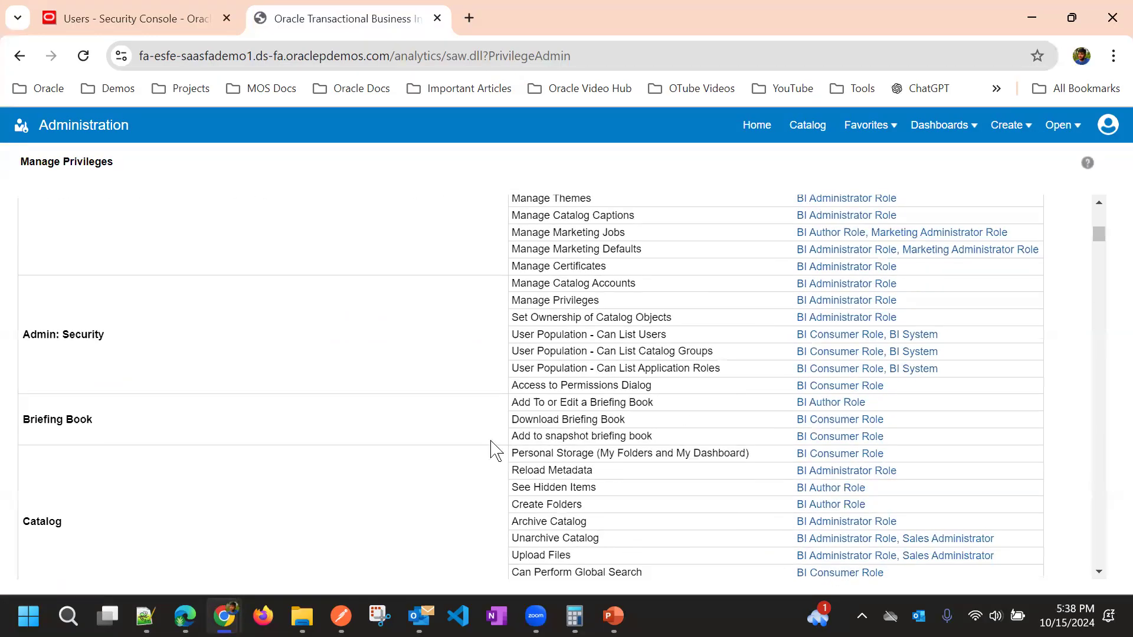
pyautogui.scroll(2, 247, 402)
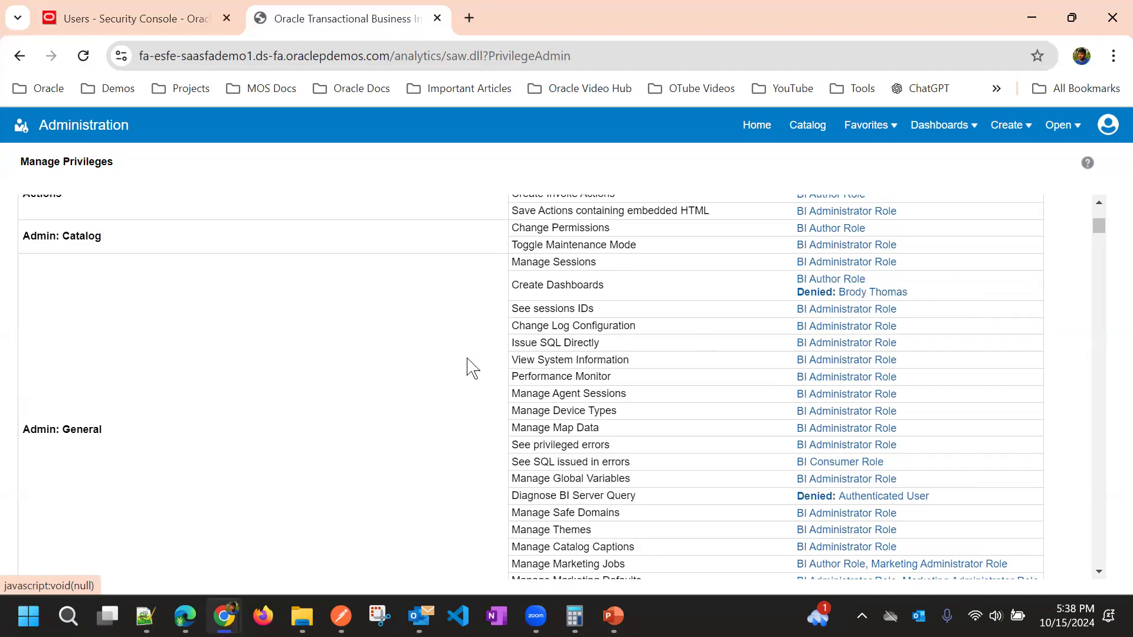
pyautogui.scroll(5, 432, 405)
pyautogui.moveTo(224, 614)
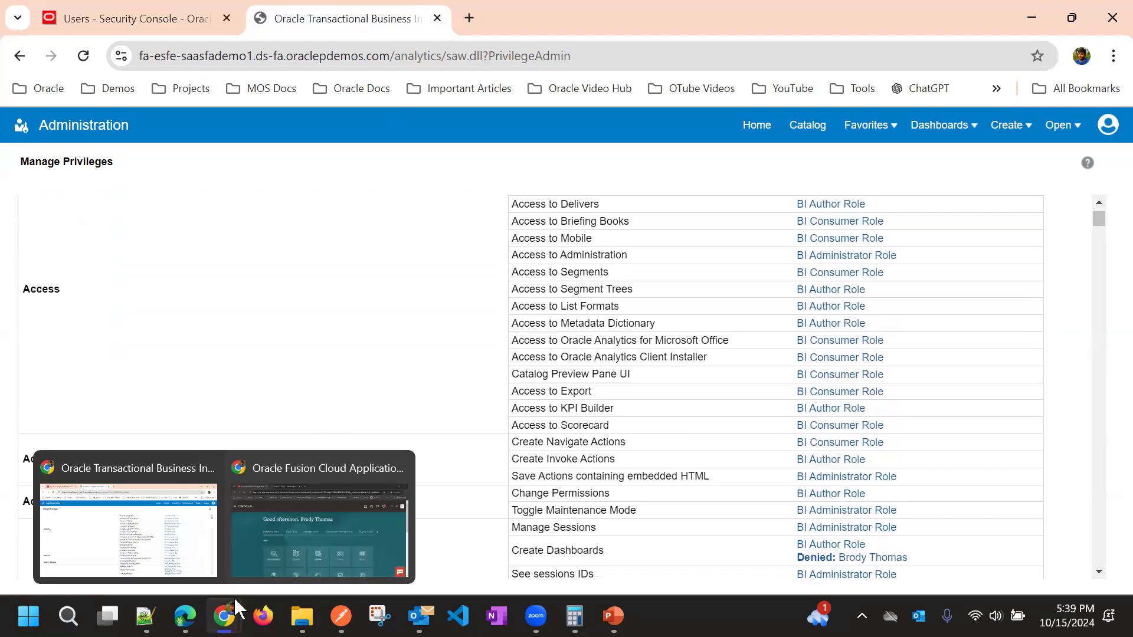
pyautogui.click(319, 507)
pyautogui.click(395, 15)
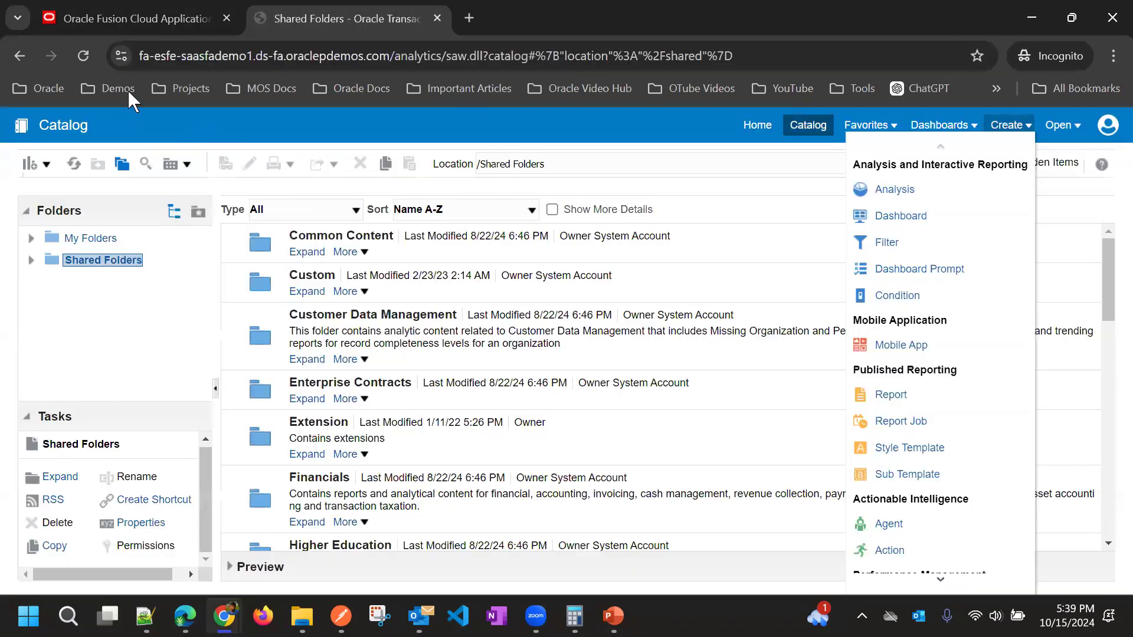
pyautogui.click(83, 55)
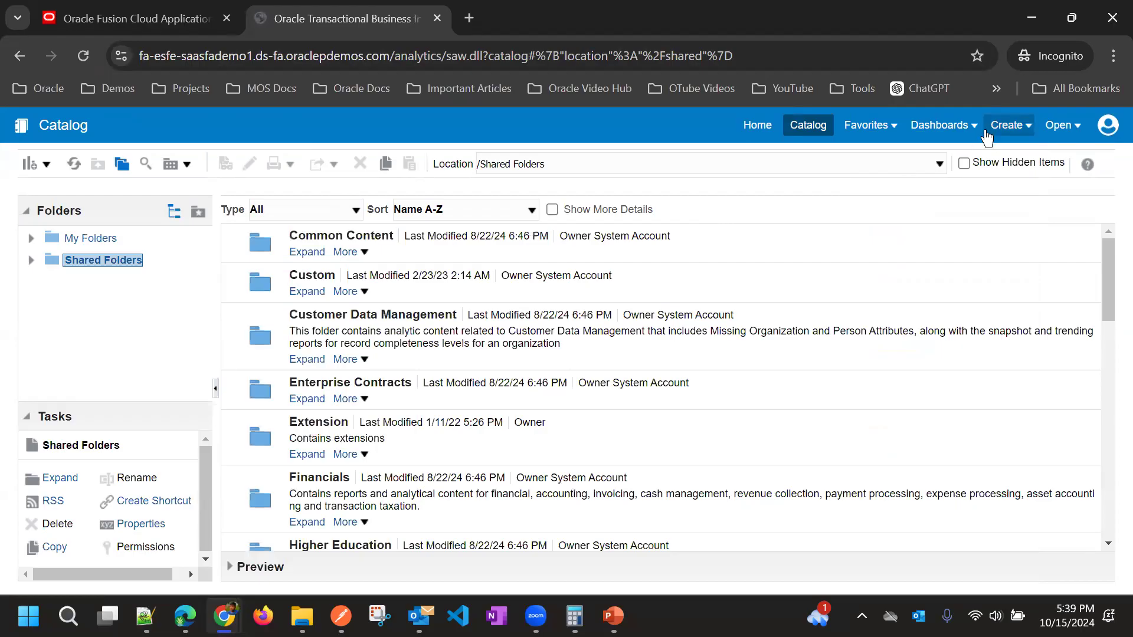
pyautogui.click(971, 127)
pyautogui.click(1009, 127)
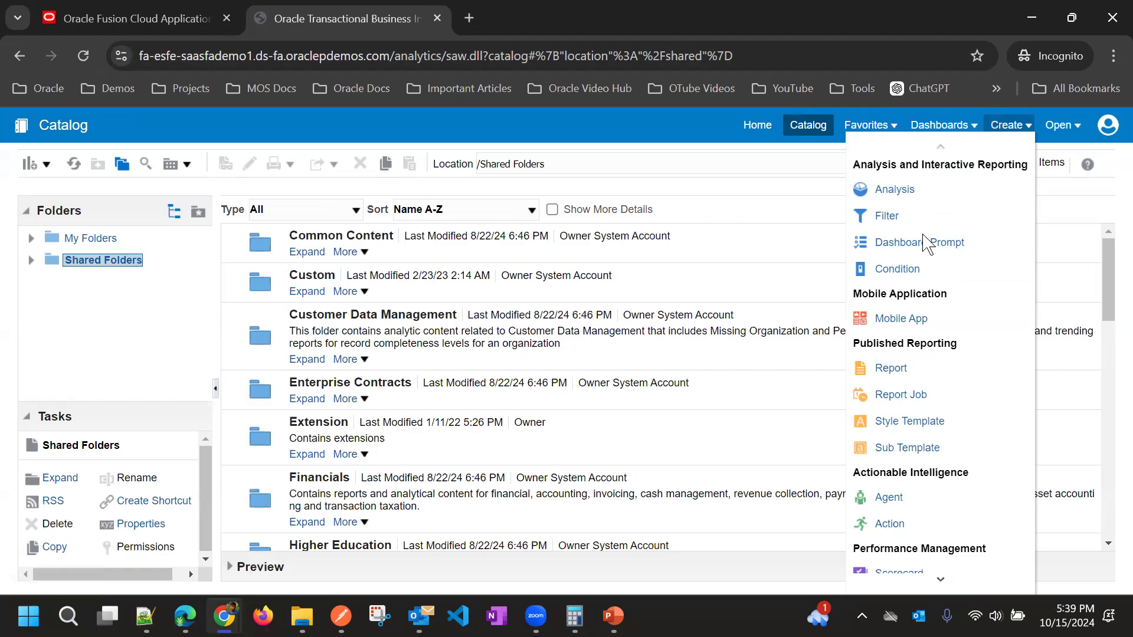
pyautogui.click(665, 146)
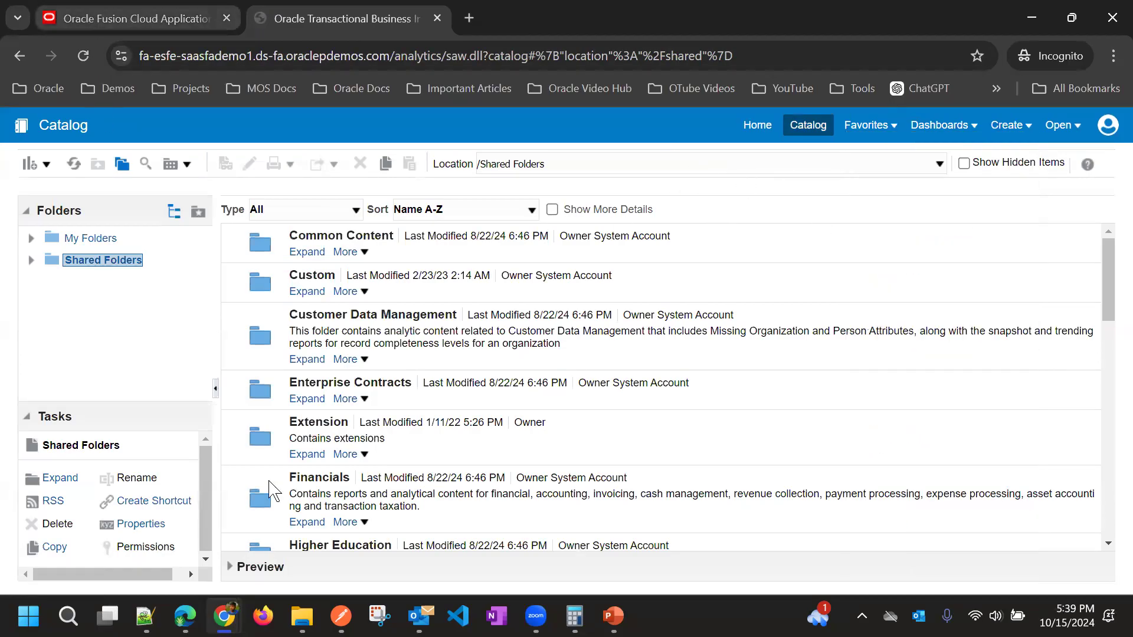
pyautogui.moveTo(230, 614)
pyautogui.click(136, 519)
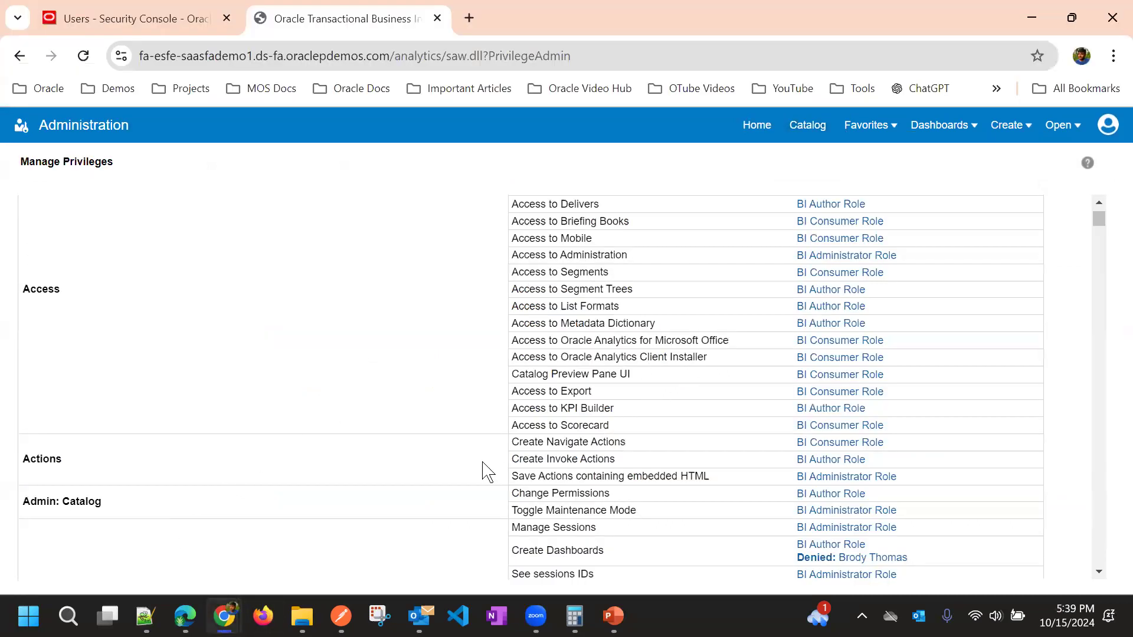
# - Select the Sales Representative role code in the sales manager's Security Console account details
pyautogui.click(161, 17)
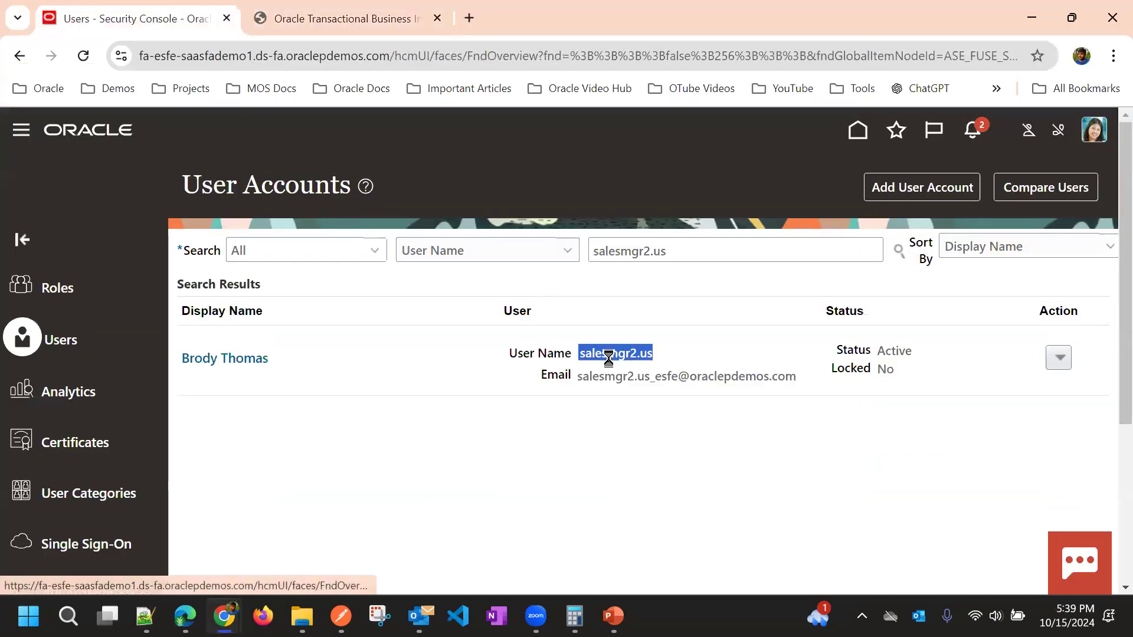
pyautogui.click(590, 353)
pyautogui.scroll(-4, 453, 462)
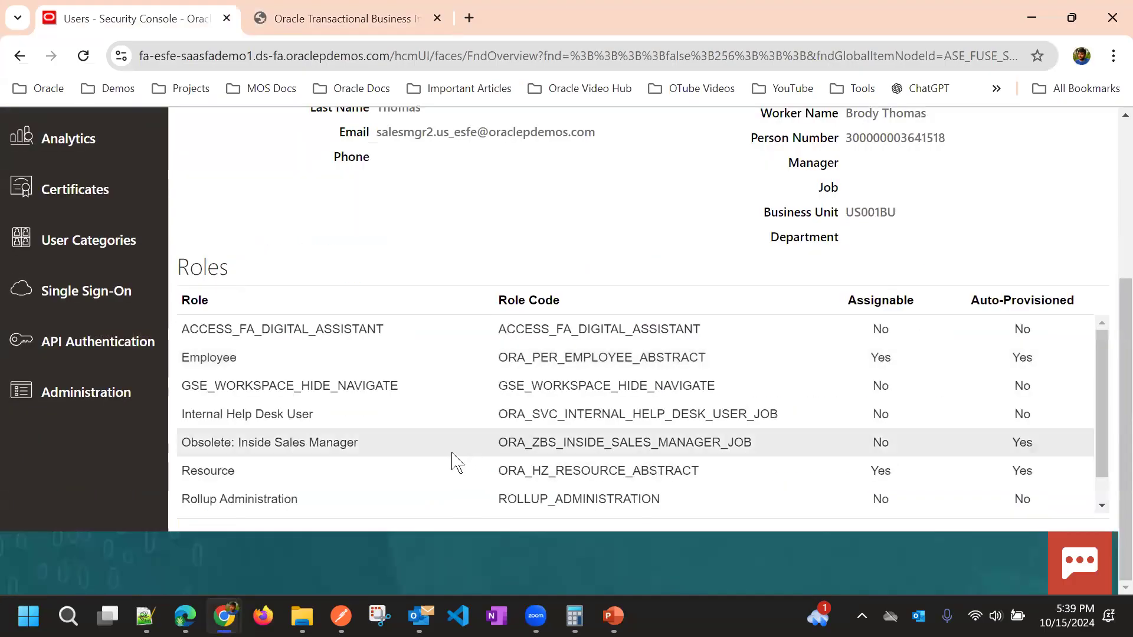
pyautogui.scroll(-1, 569, 483)
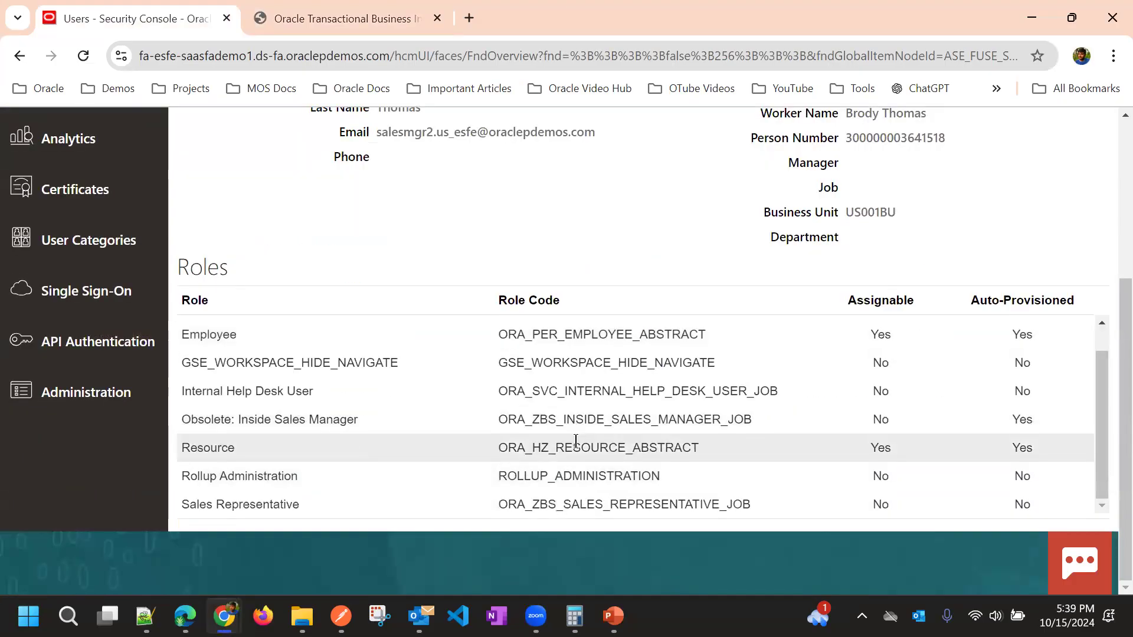
pyautogui.doubleClick(570, 503)
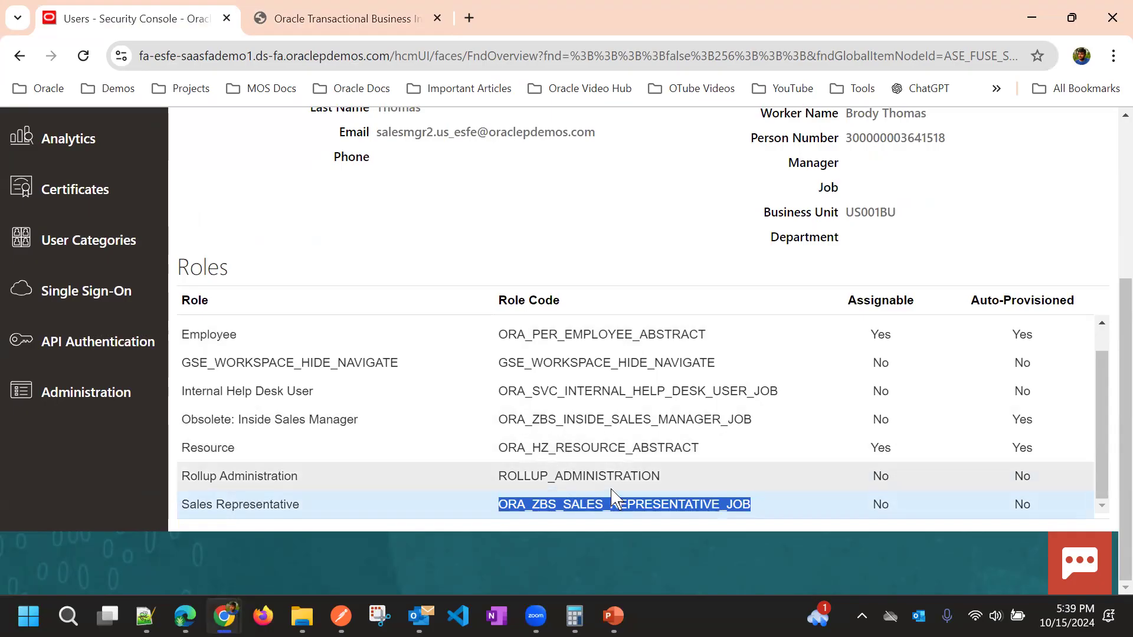
pyautogui.scroll(4, 599, 468)
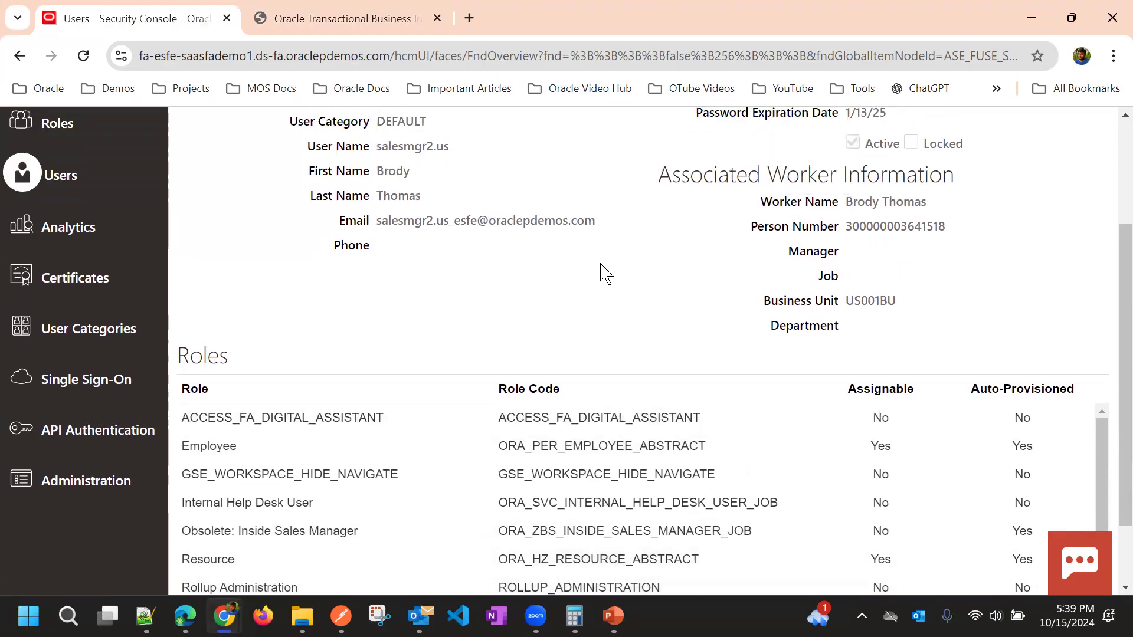
pyautogui.click(295, 14)
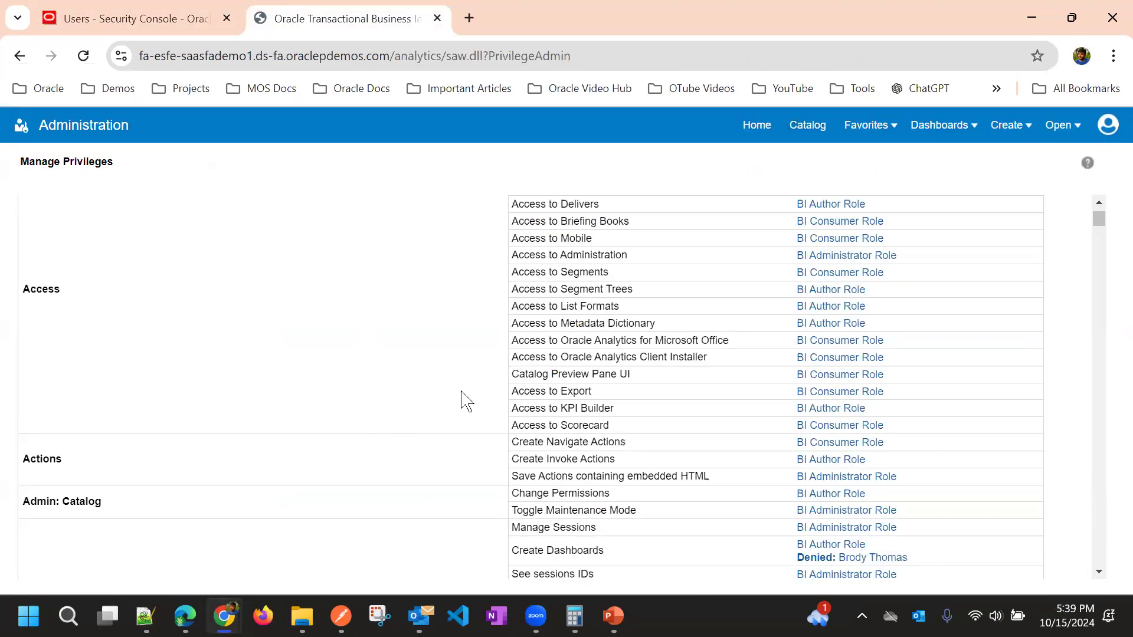
pyautogui.scroll(3, 511, 366)
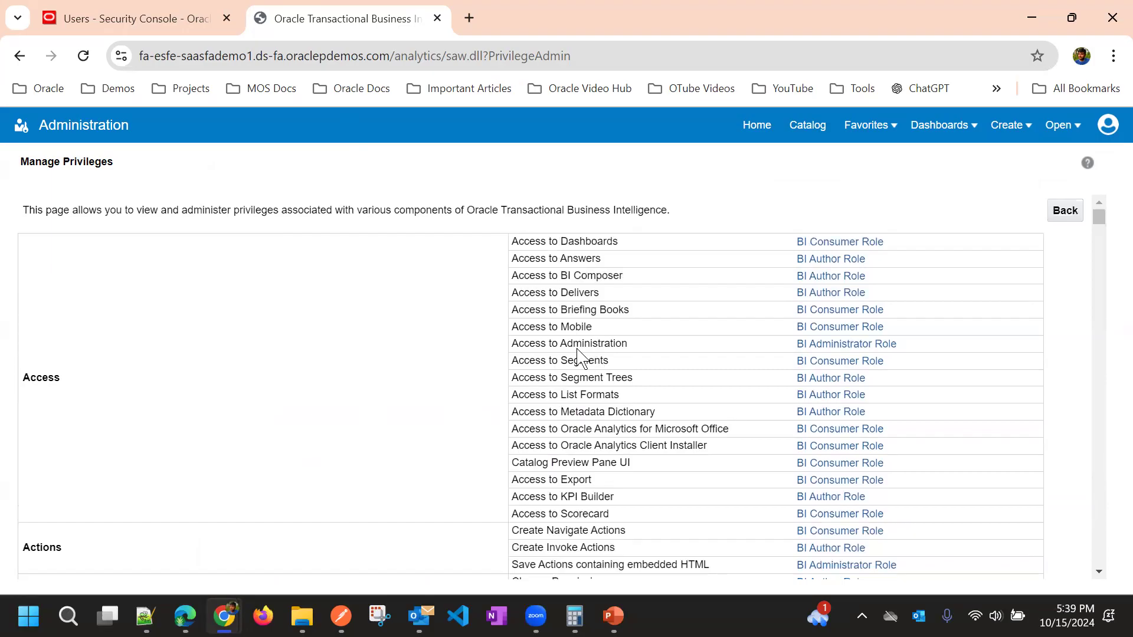
pyautogui.scroll(-3, 591, 326)
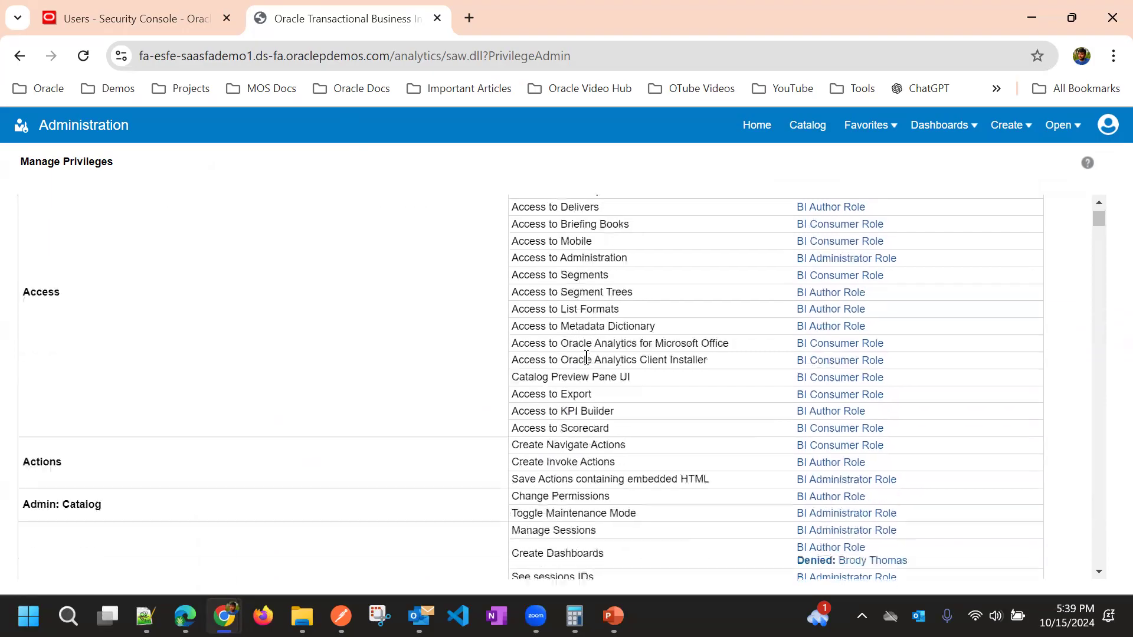
pyautogui.scroll(-10, 541, 370)
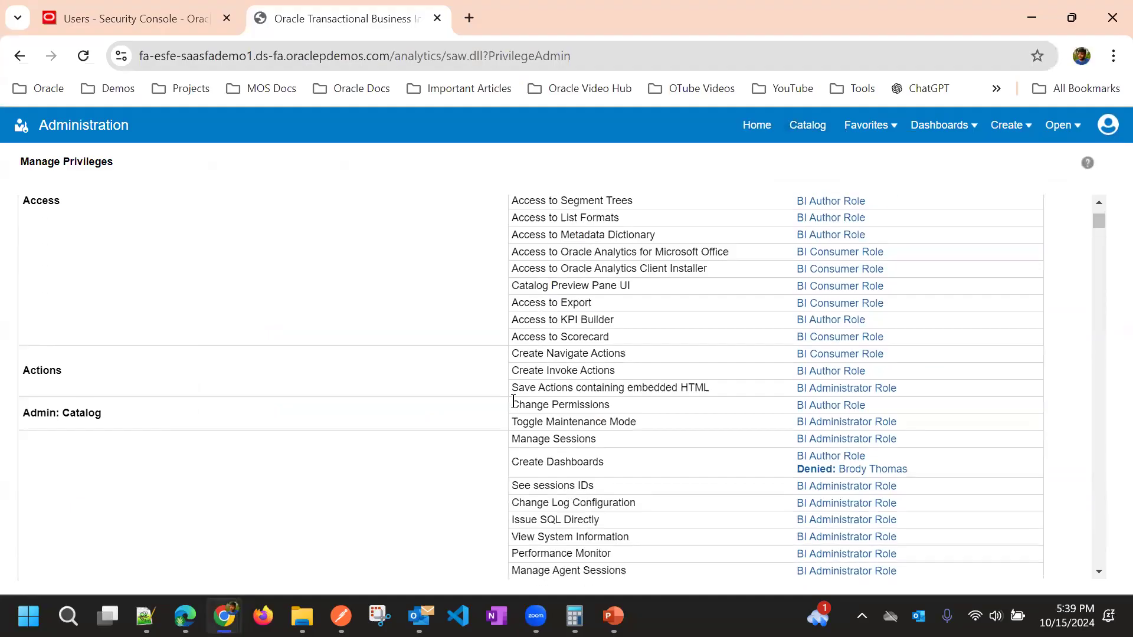
pyautogui.scroll(3, 250, 506)
pyautogui.scroll(1, 203, 443)
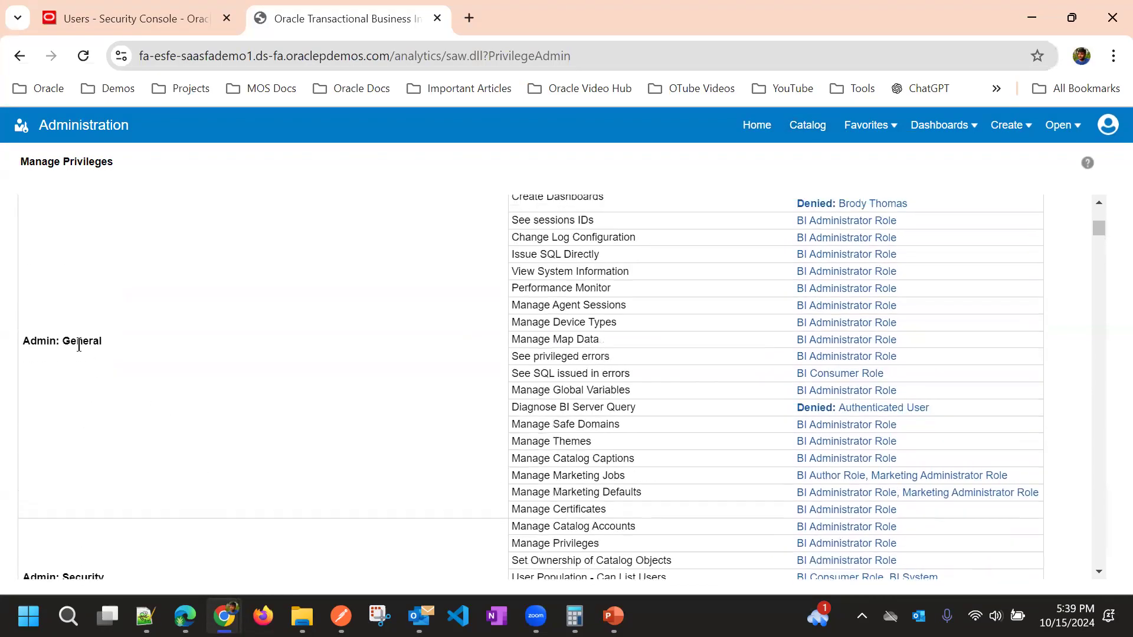
pyautogui.scroll(-10, 375, 398)
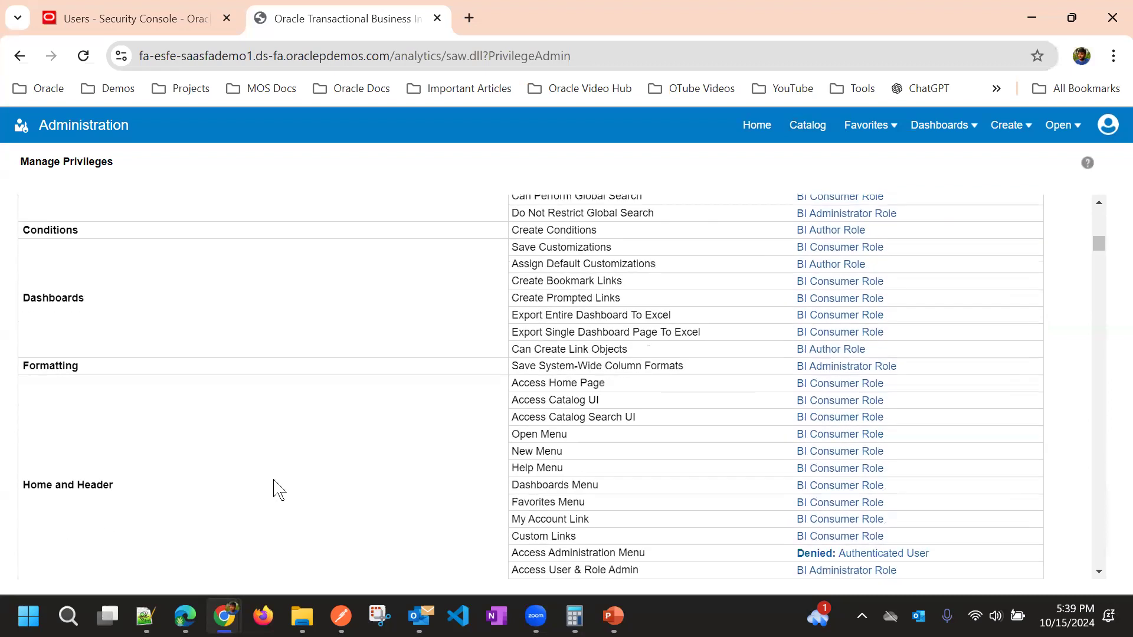
pyautogui.scroll(-3, 227, 448)
pyautogui.tripleClick(85, 303)
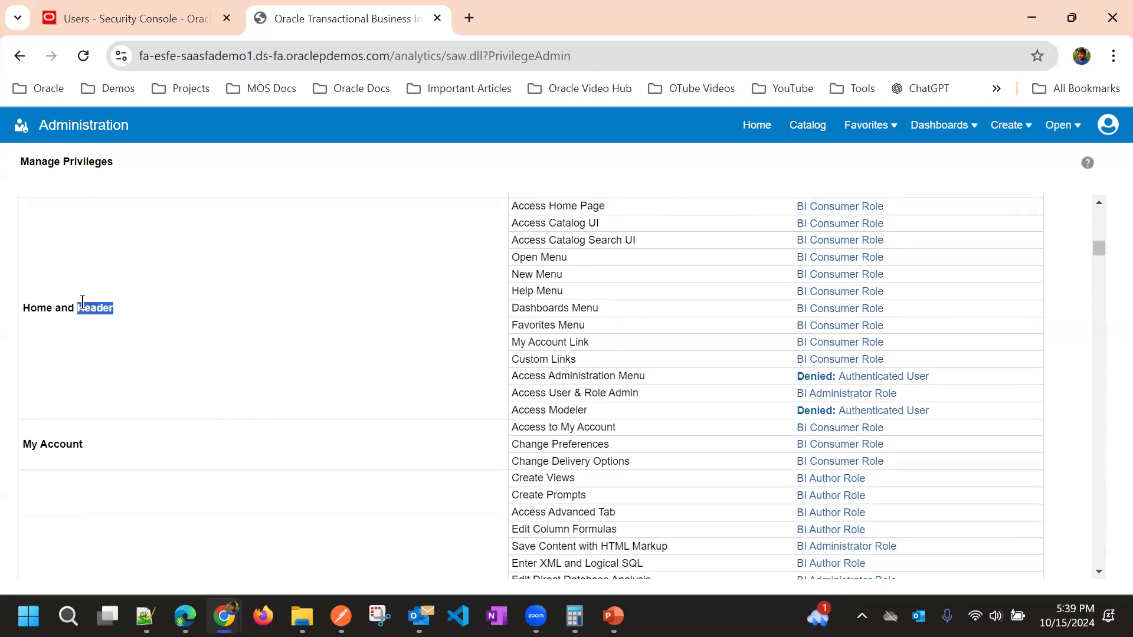
pyautogui.scroll(20, 122, 374)
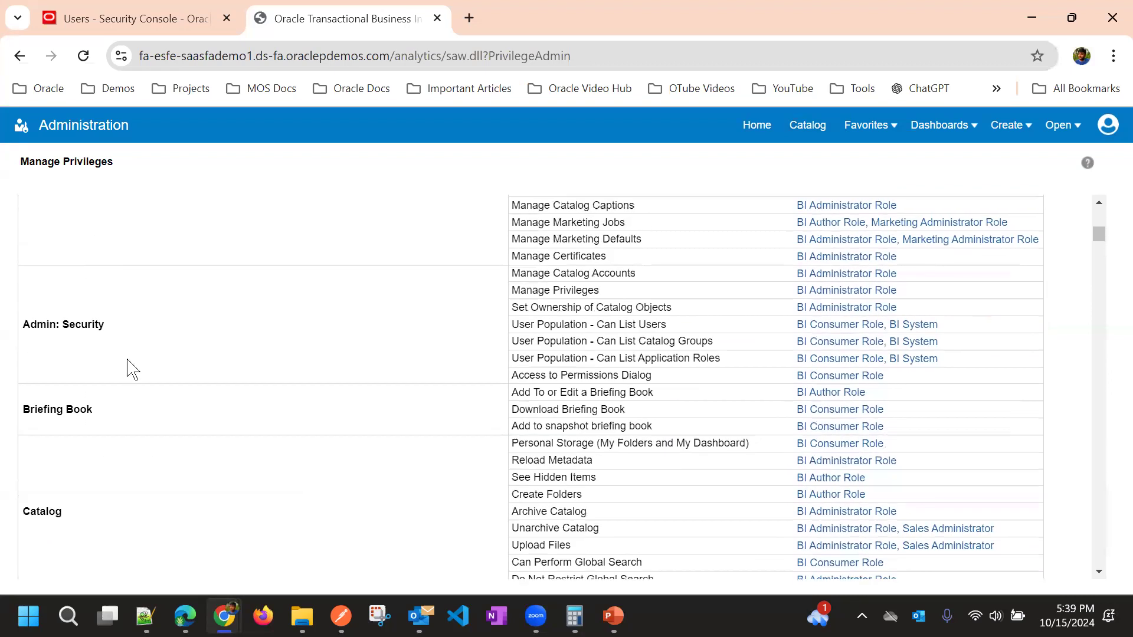
pyautogui.scroll(2, 143, 404)
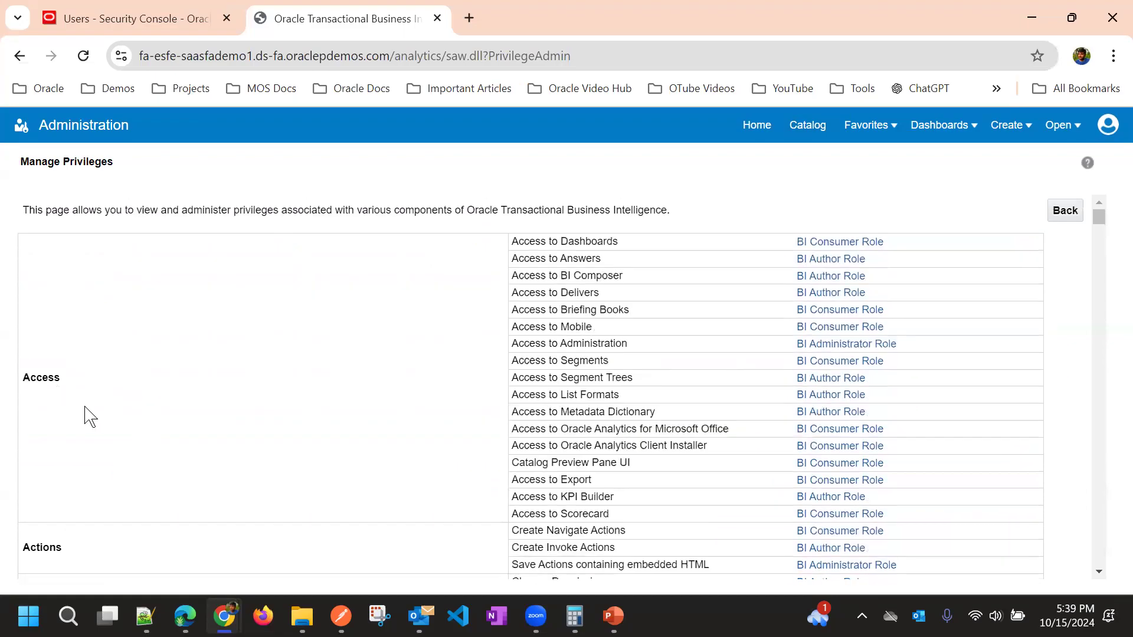
pyautogui.scroll(-3, 88, 412)
pyautogui.scroll(-3, 96, 443)
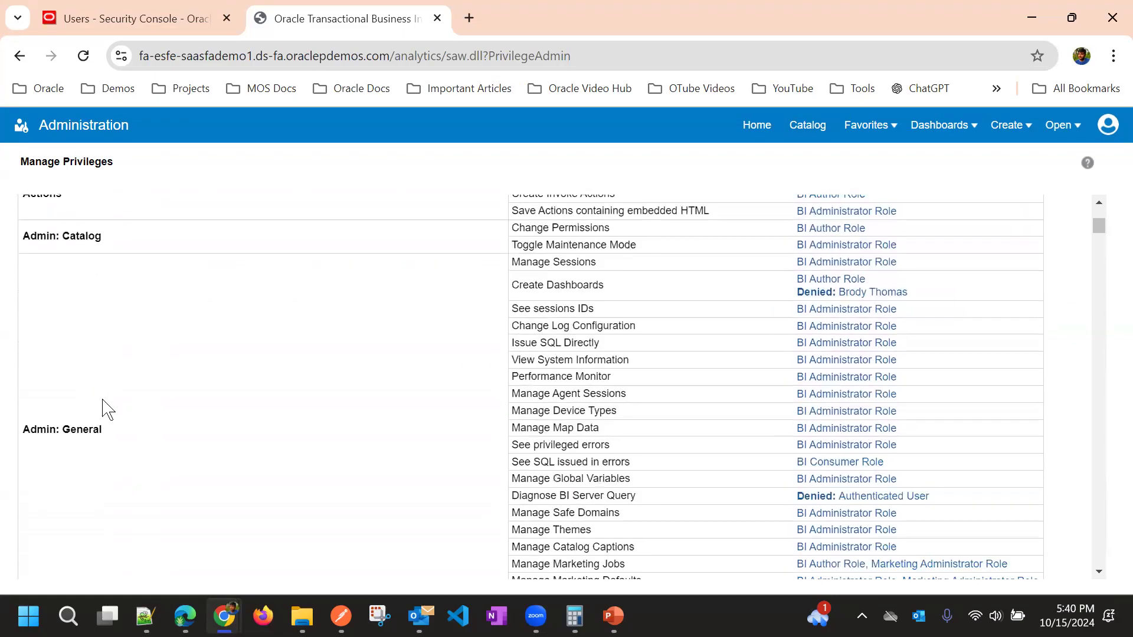
pyautogui.scroll(-3, 106, 408)
pyautogui.scroll(-3, 113, 357)
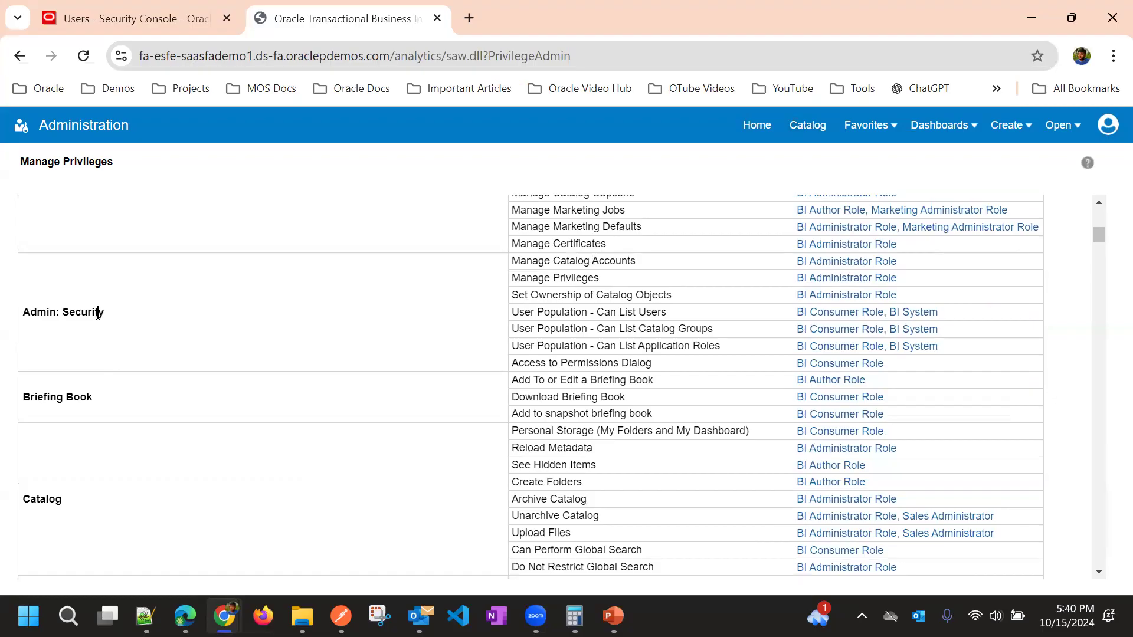
pyautogui.scroll(-2, 182, 387)
pyautogui.scroll(-3, 77, 389)
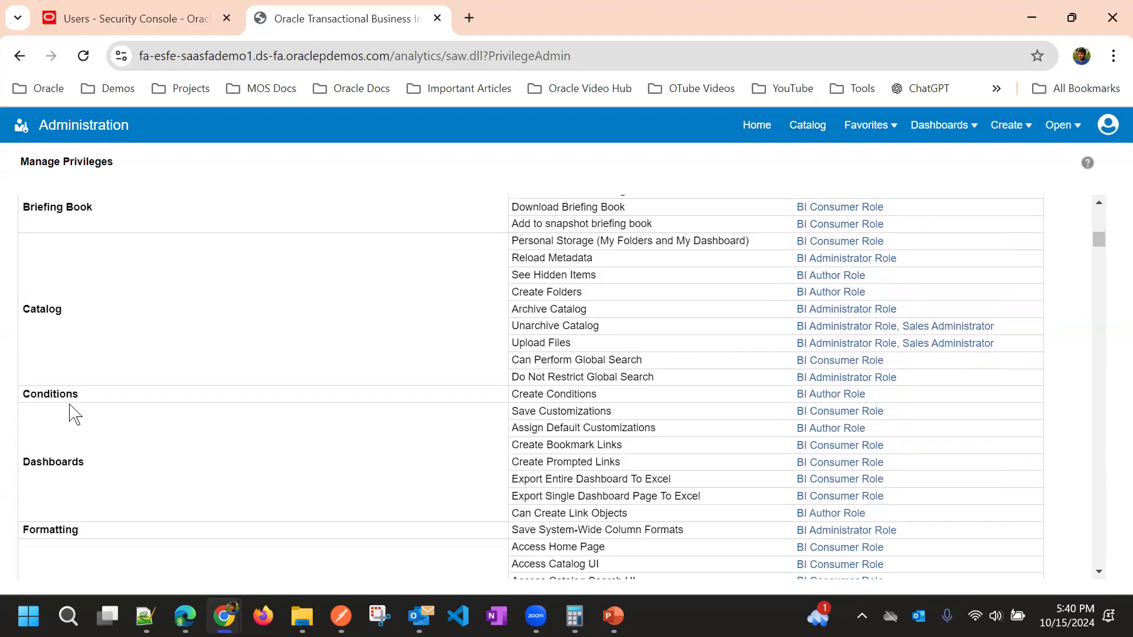
pyautogui.scroll(2, 390, 307)
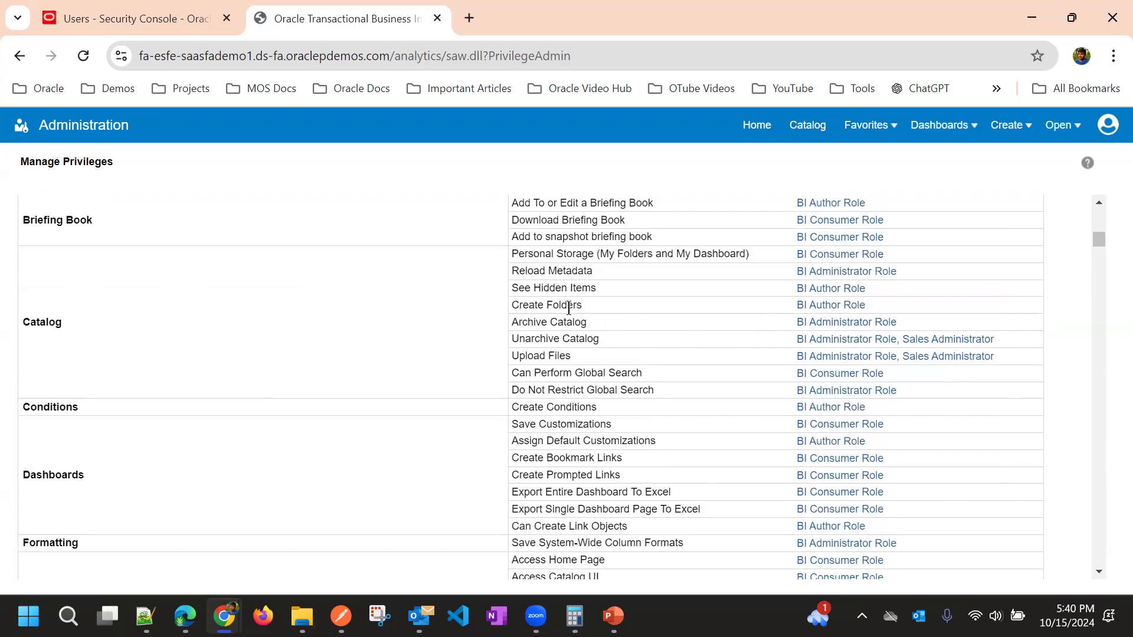
# - Open Create Folders permissions and search for role ORA_ZBS_SALES_REPRESENTATIVE_JOB
pyautogui.click(819, 308)
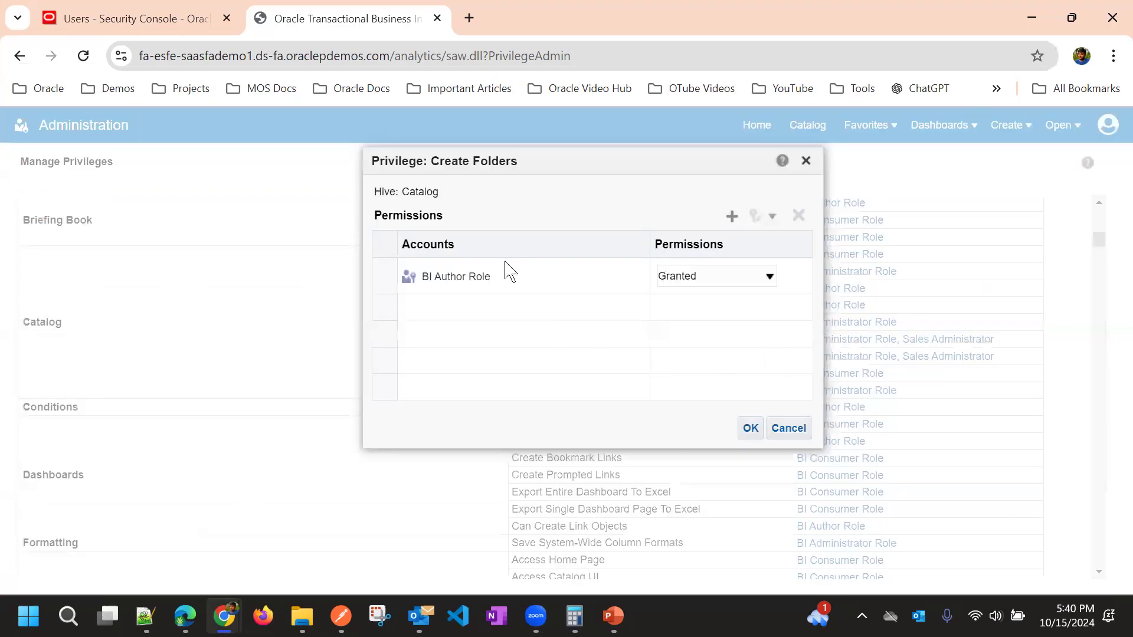
pyautogui.click(731, 217)
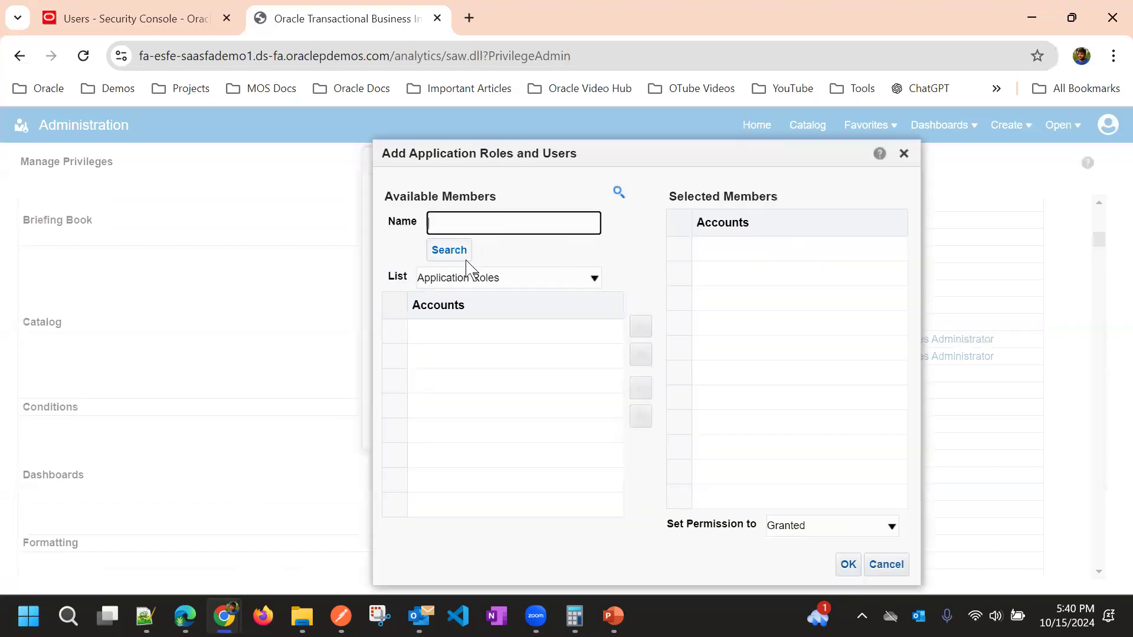
pyautogui.click(478, 277)
pyautogui.click(490, 213)
pyautogui.write('ORA_ZBS_SALES_REPRESENTATIVE_JOB')
pyautogui.click(469, 251)
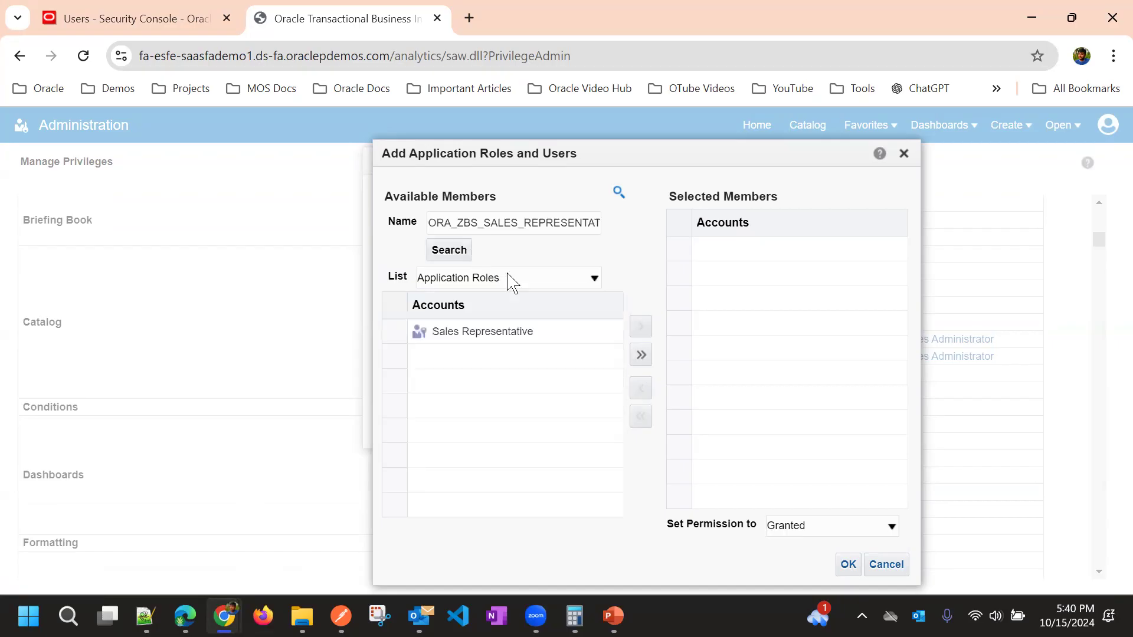
# - Add Sales Representative to Create Folders with Denied permission and save
pyautogui.doubleClick(514, 331)
pyautogui.click(641, 326)
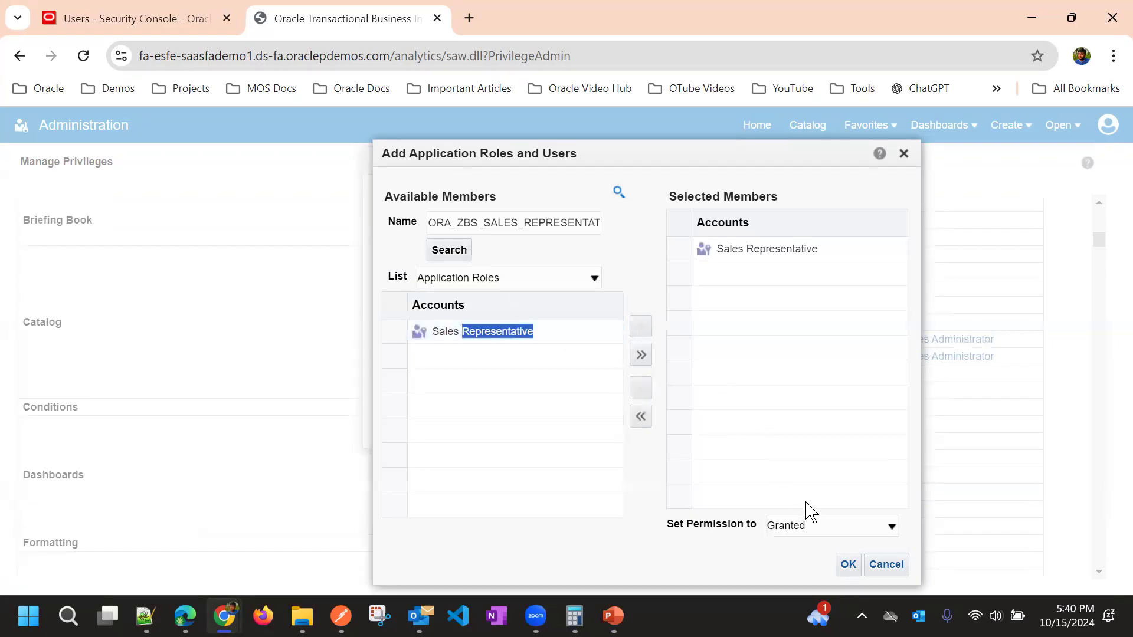
pyautogui.click(807, 518)
pyautogui.press('Down')
pyautogui.press('Return')
pyautogui.press('Return')
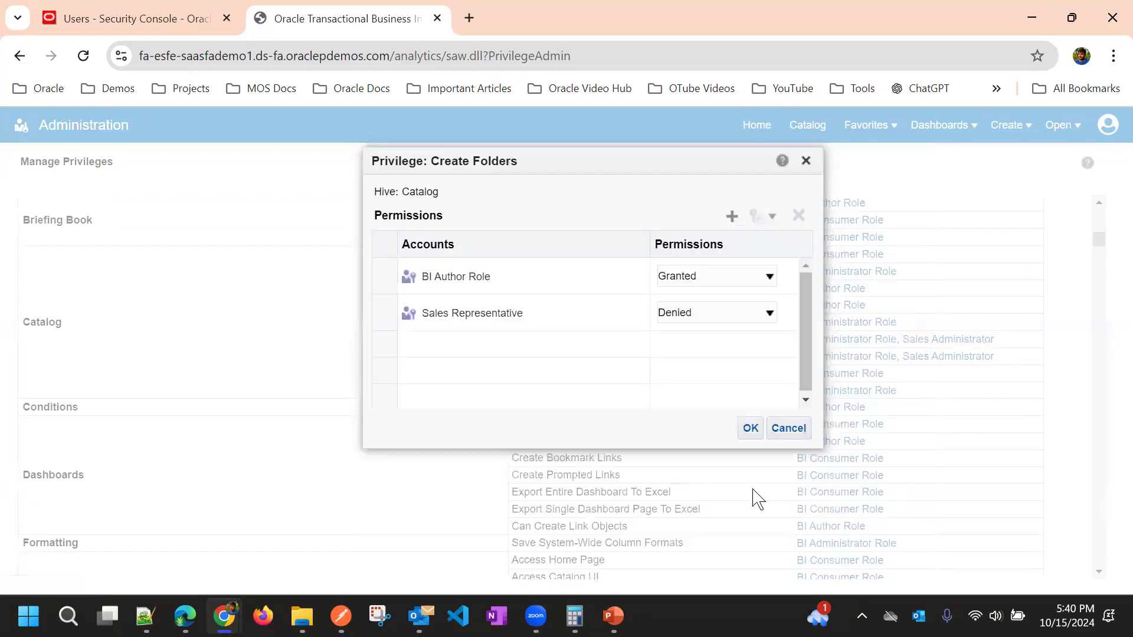
pyautogui.click(750, 427)
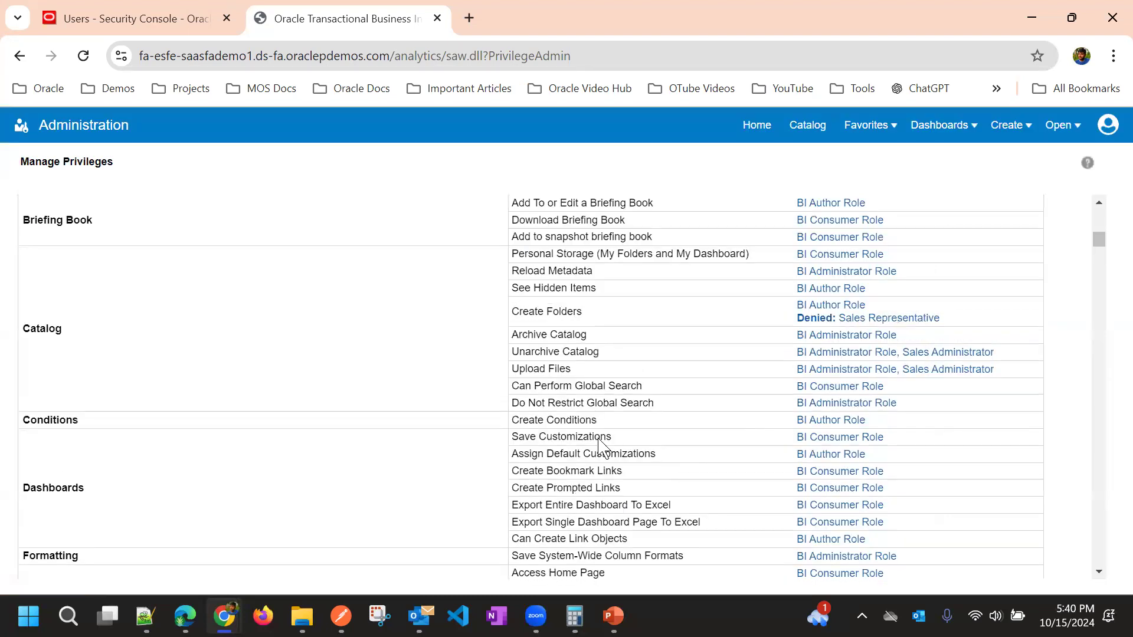
pyautogui.scroll(-1, 403, 369)
pyautogui.scroll(-2, 403, 369)
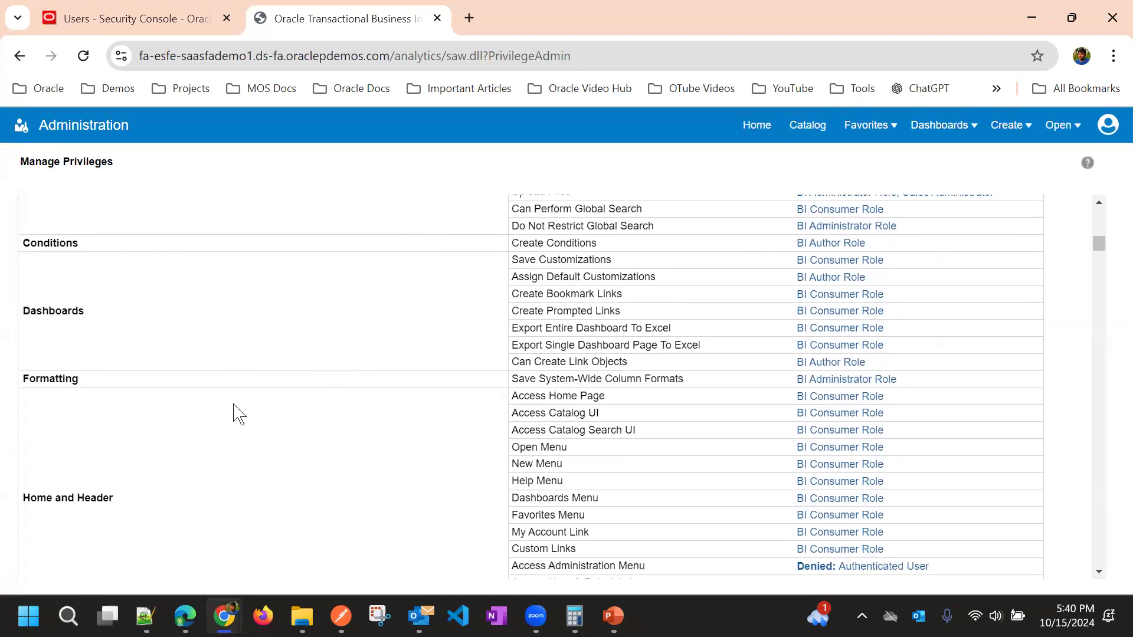
pyautogui.scroll(-2, 303, 370)
pyautogui.scroll(3, 303, 369)
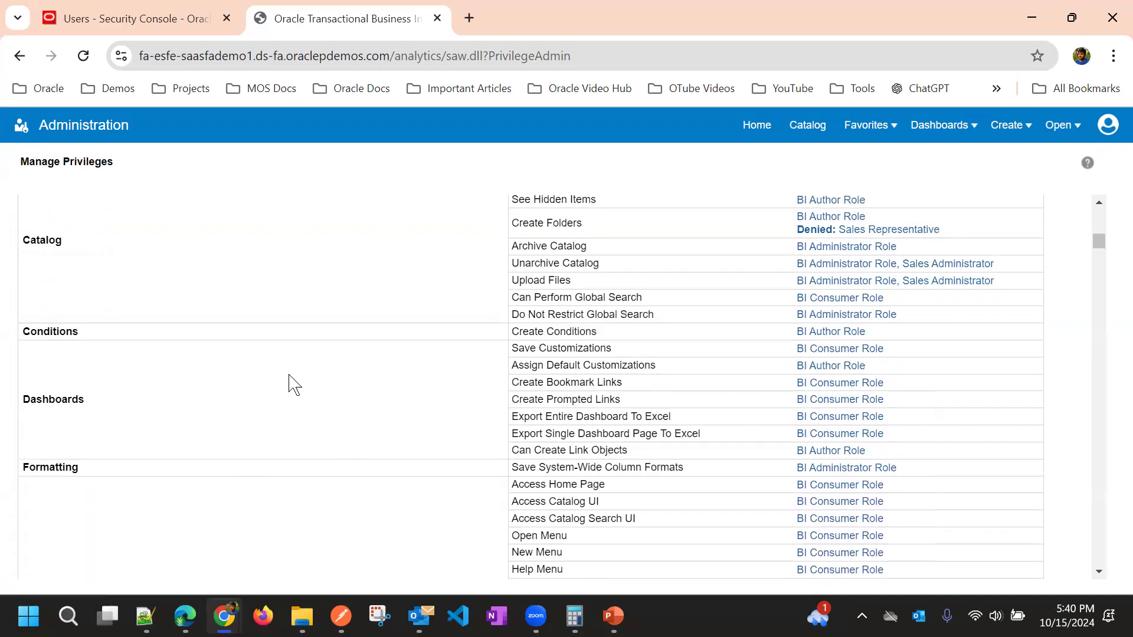
pyautogui.scroll(-5, 295, 385)
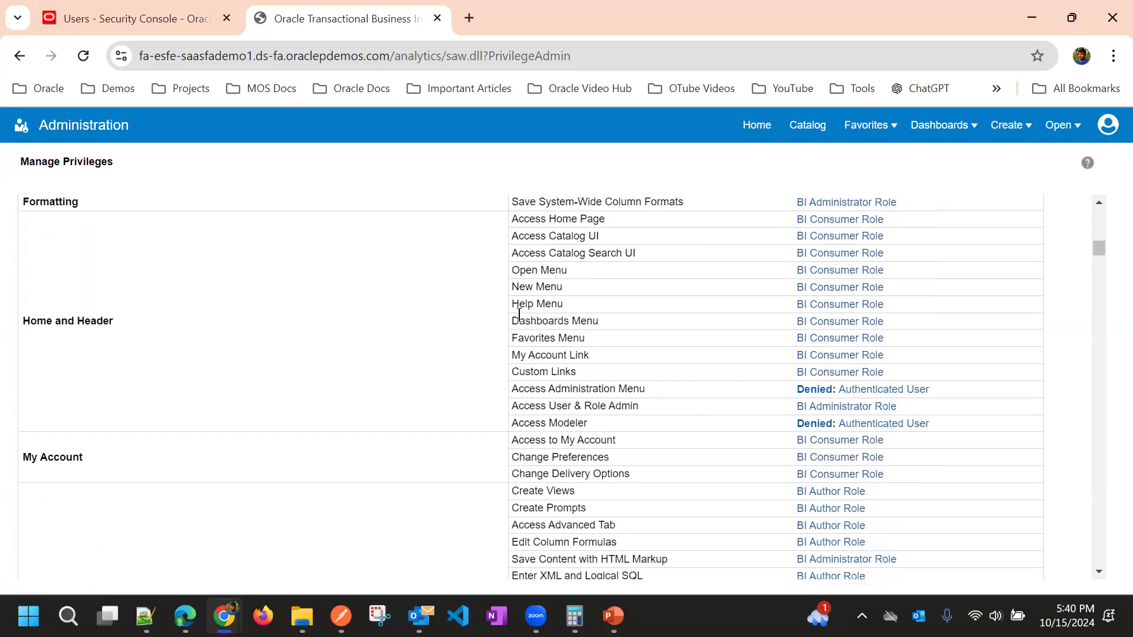
# - Highlight the Access Home Page privilege and check the test user's catalog window before returning
pyautogui.scroll(2, 563, 315)
pyautogui.tripleClick(565, 307)
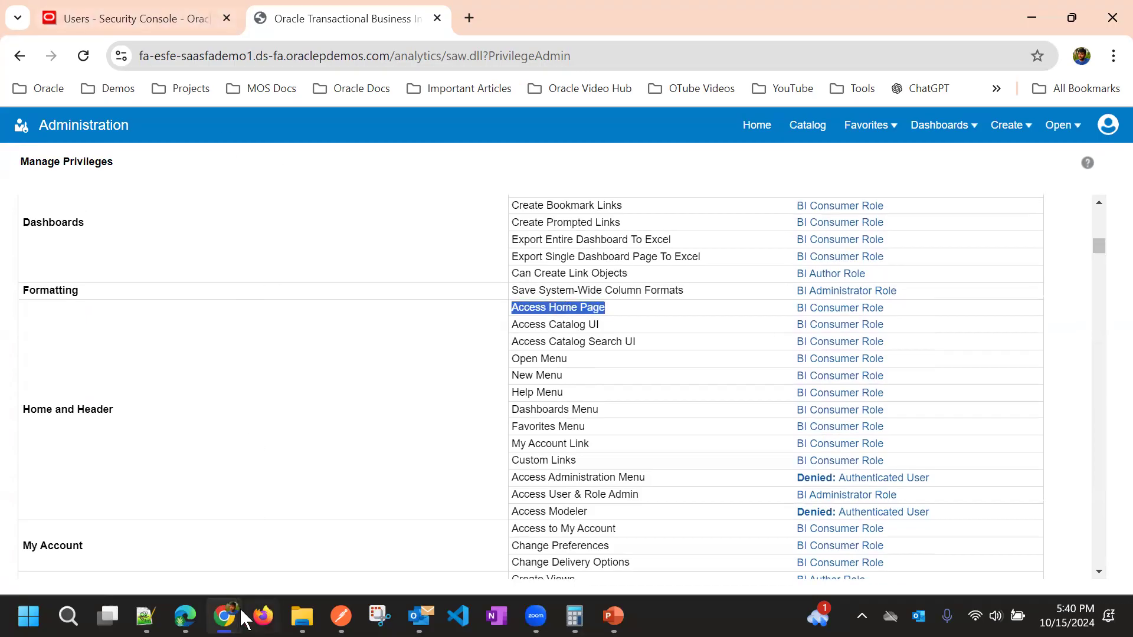
pyautogui.moveTo(245, 601)
pyautogui.click(320, 528)
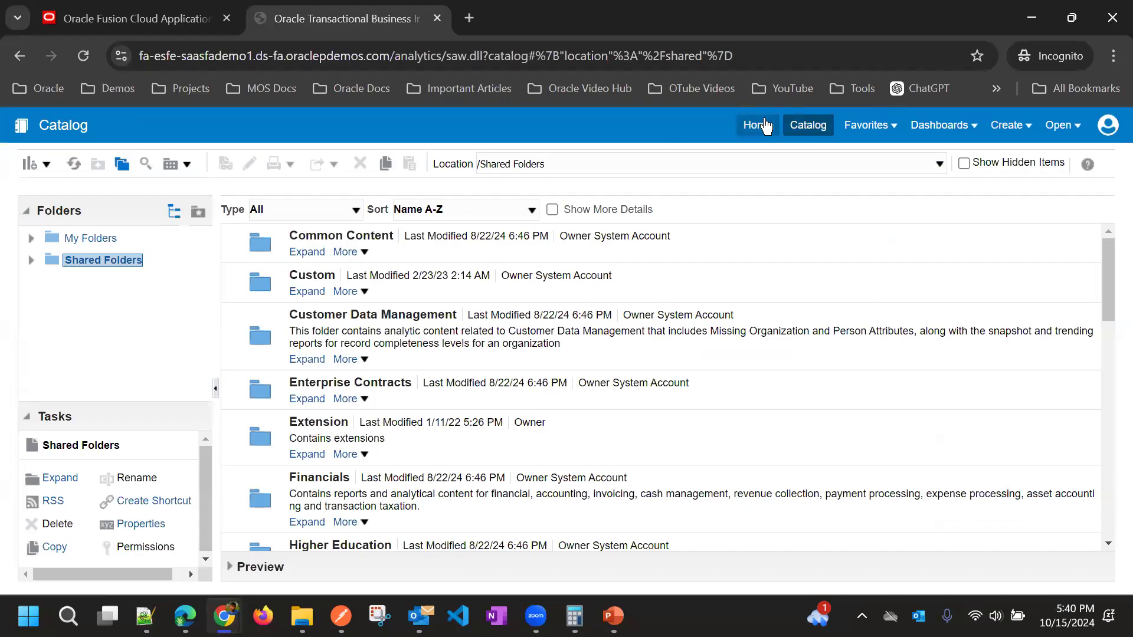
pyautogui.moveTo(224, 613)
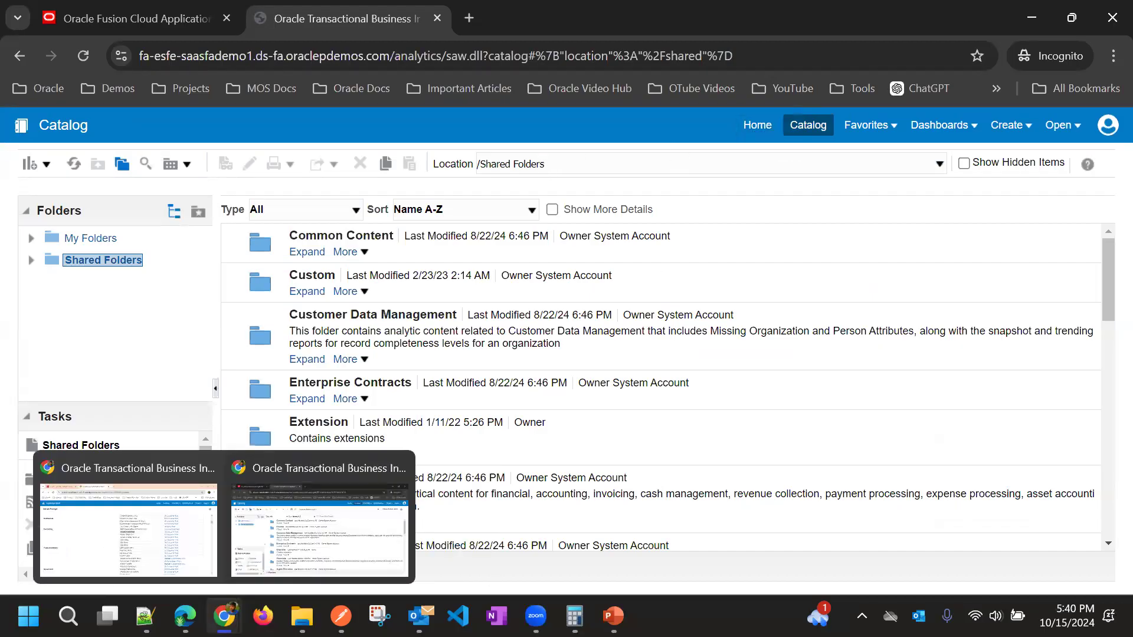
pyautogui.click(175, 550)
# - Keep BI Consumer Role granted on Access Home Page and add the Sales Representative role
pyautogui.click(837, 308)
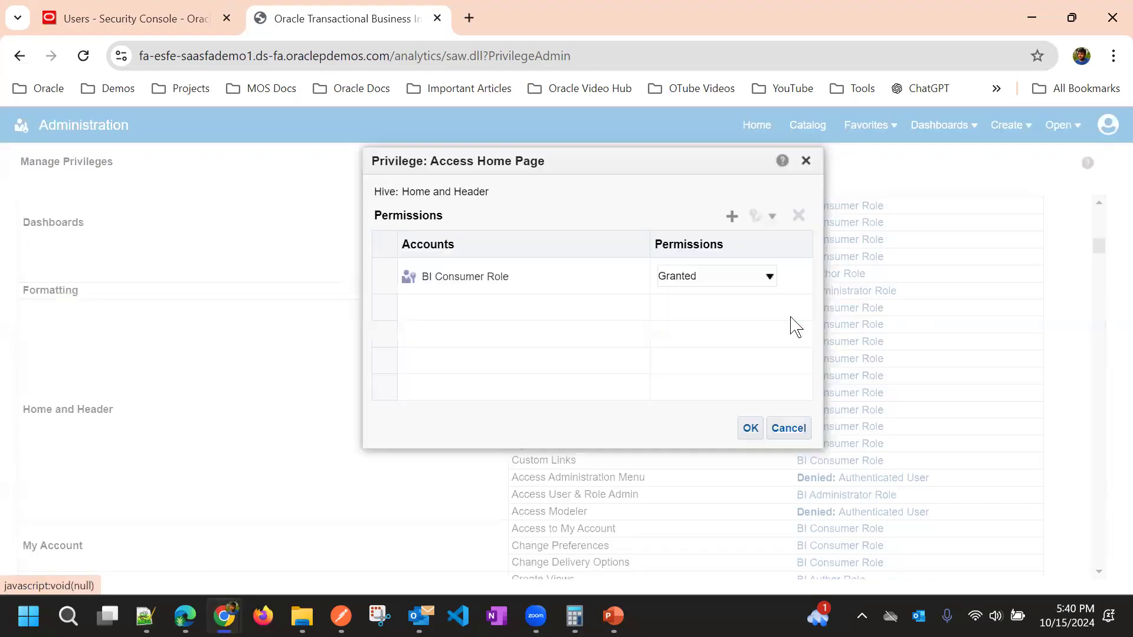
pyautogui.click(701, 282)
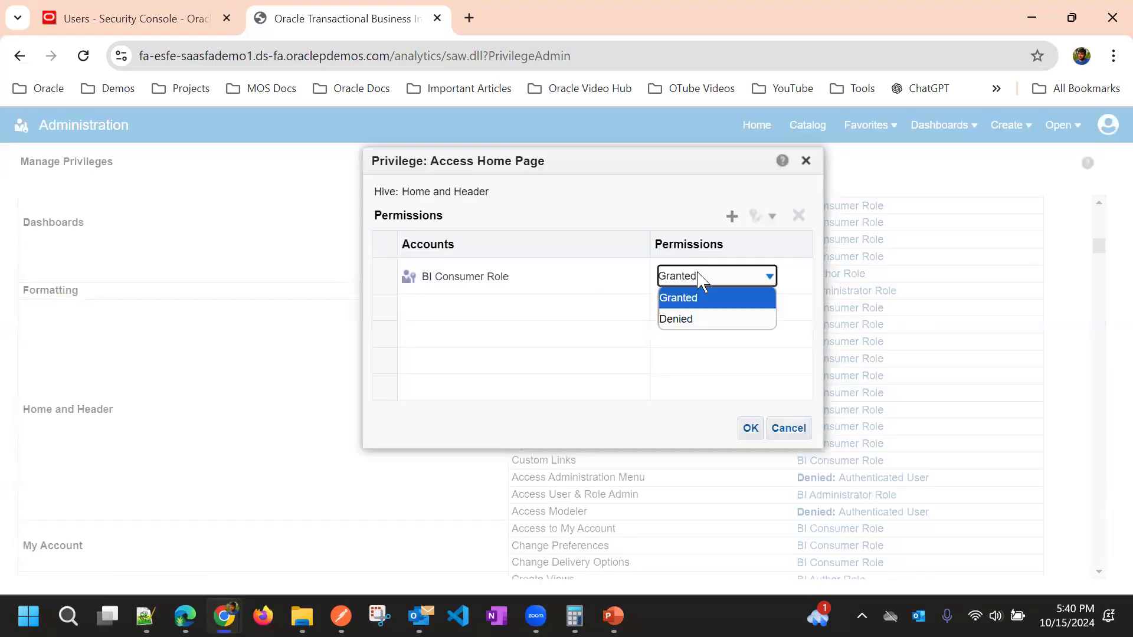
pyautogui.click(648, 228)
pyautogui.click(733, 218)
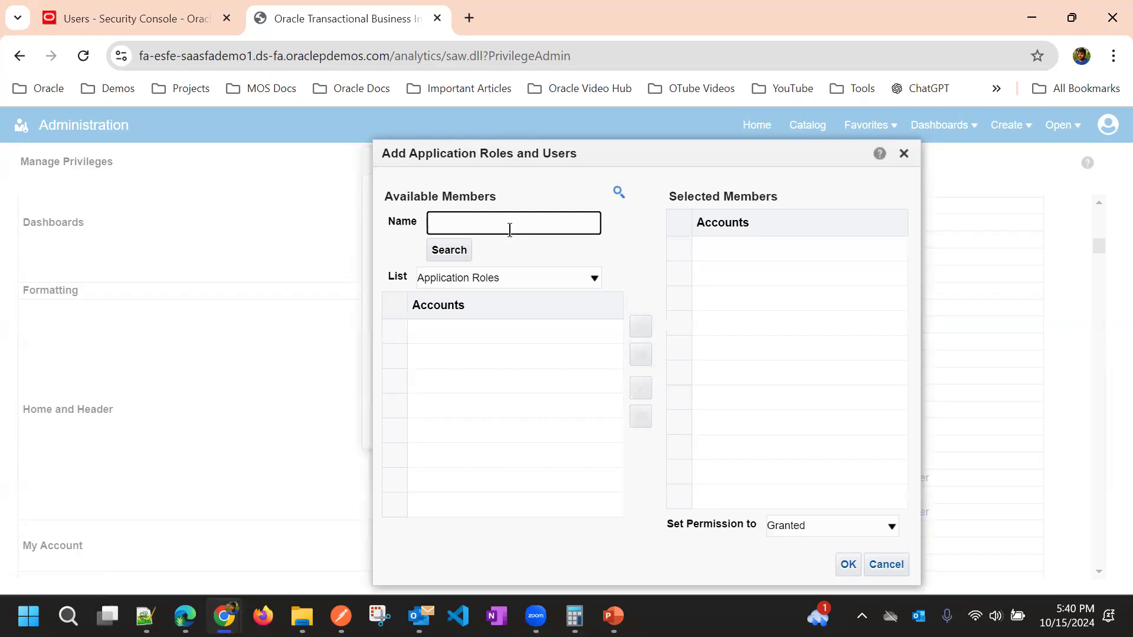
pyautogui.write('ORA_ZBS_SALES_REPRESENTATIVE_JOB')
pyautogui.click(463, 251)
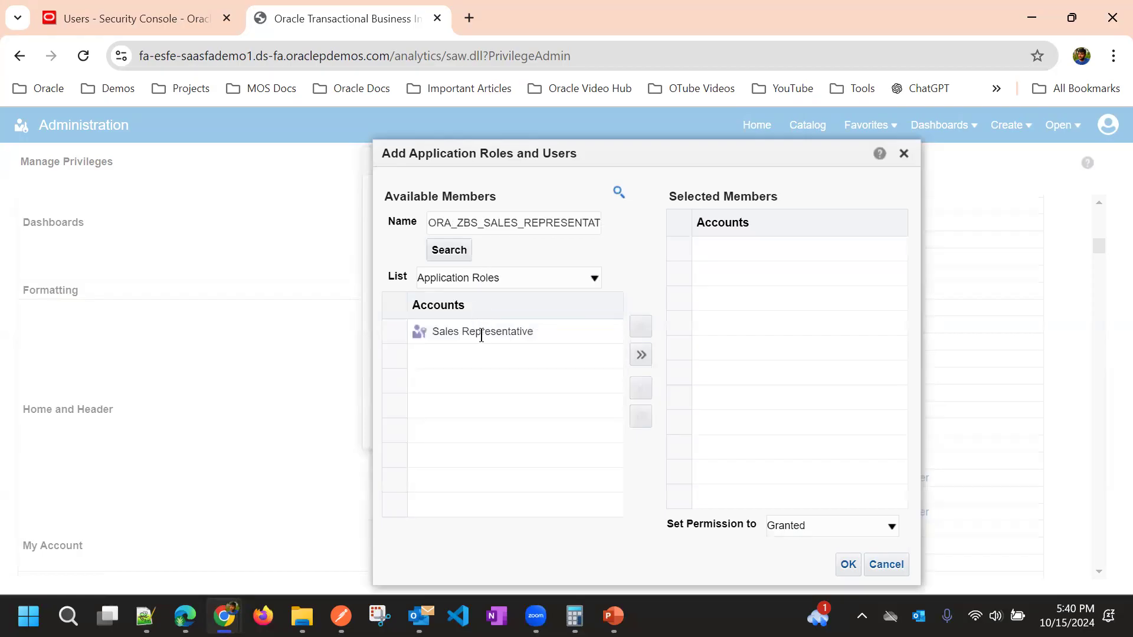
pyautogui.click(482, 335)
pyautogui.click(642, 355)
# - Set Sales Representative's Access Home Page permission to Denied and save
pyautogui.click(795, 522)
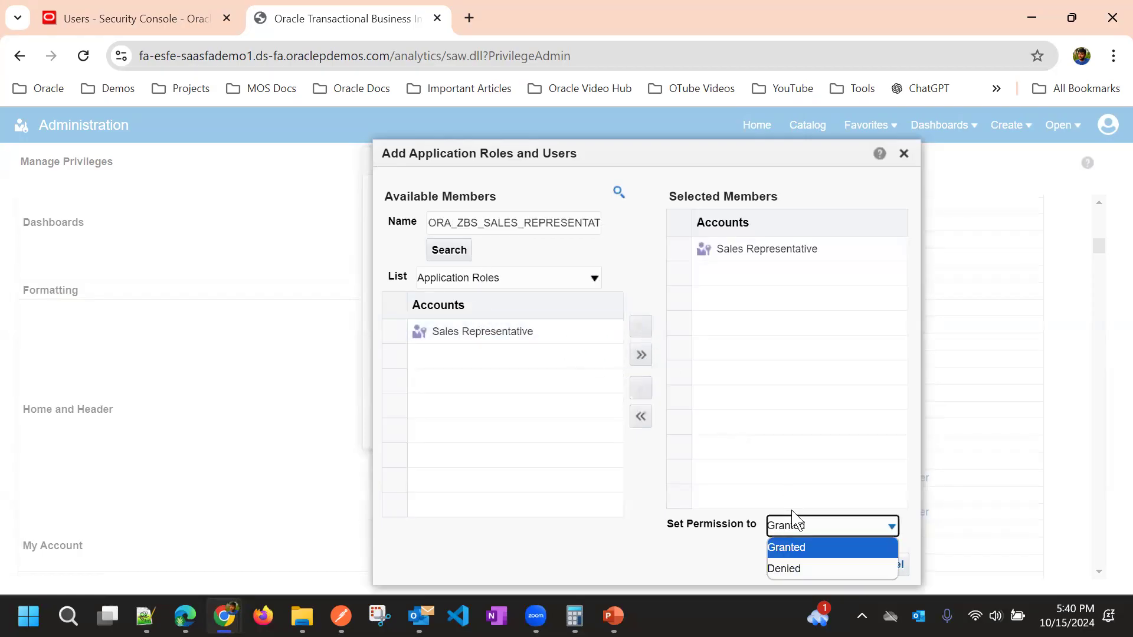
pyautogui.press('Down')
pyautogui.press('Return')
pyautogui.press('Tab')
pyautogui.press('Return')
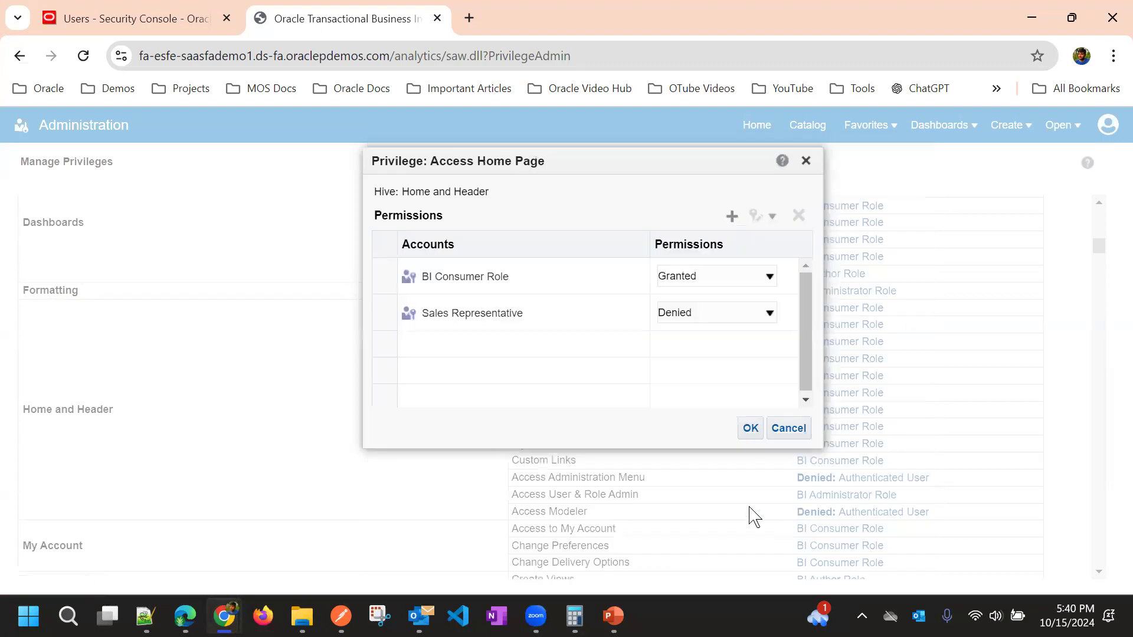
pyautogui.click(757, 426)
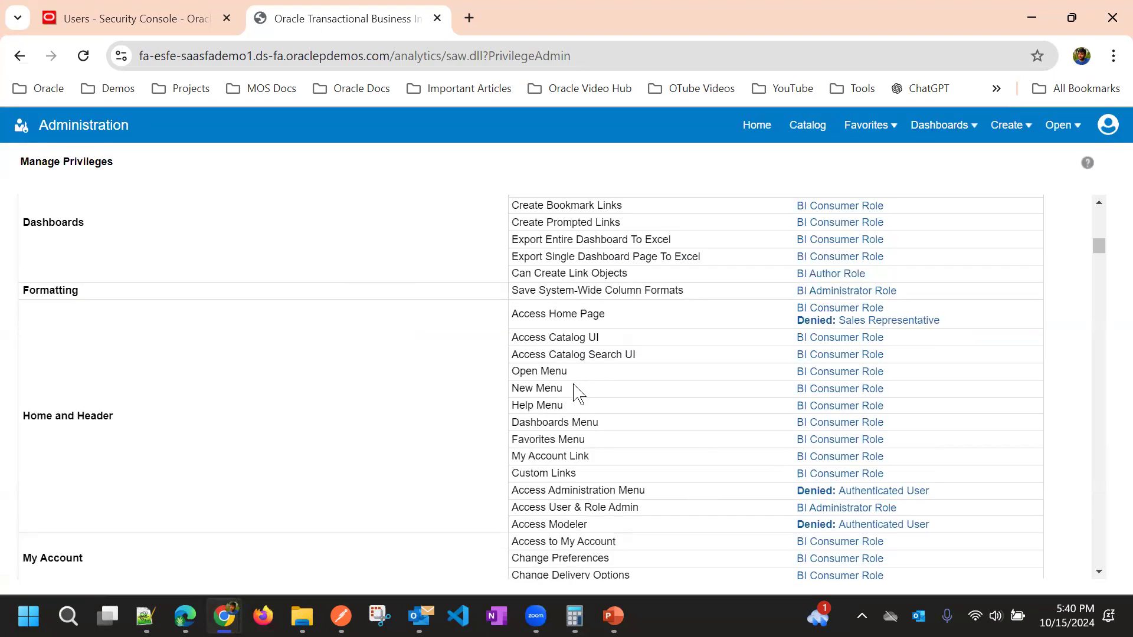
# - Highlight the Access Catalog UI privilege and check the test user's Catalog window before returning
pyautogui.scroll(-3, 575, 393)
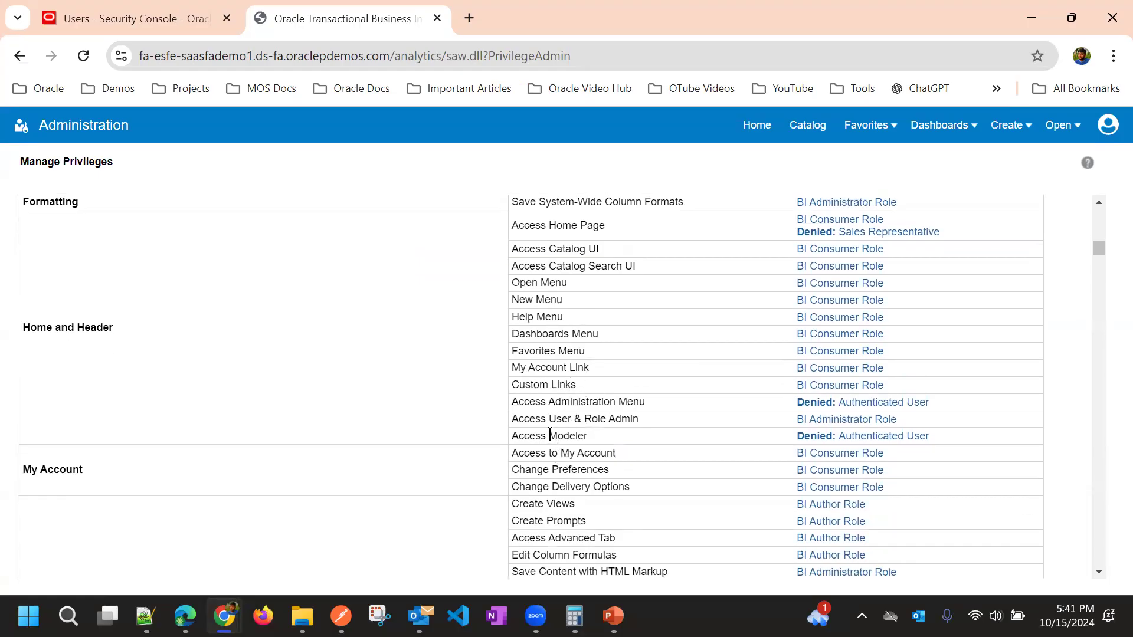
pyautogui.scroll(3, 561, 298)
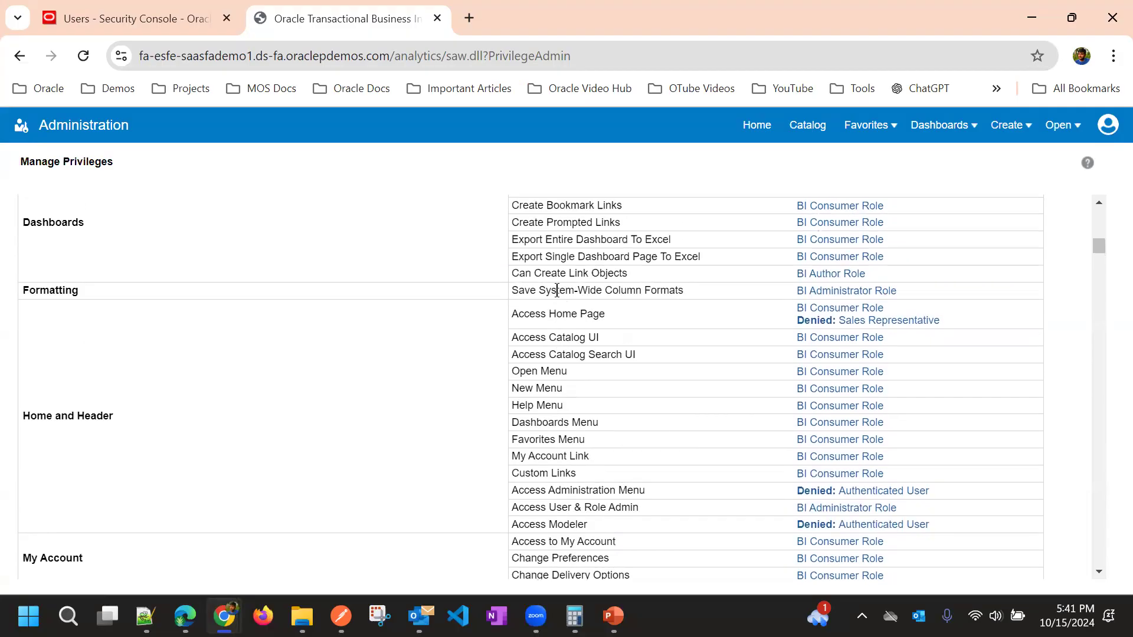
pyautogui.tripleClick(572, 337)
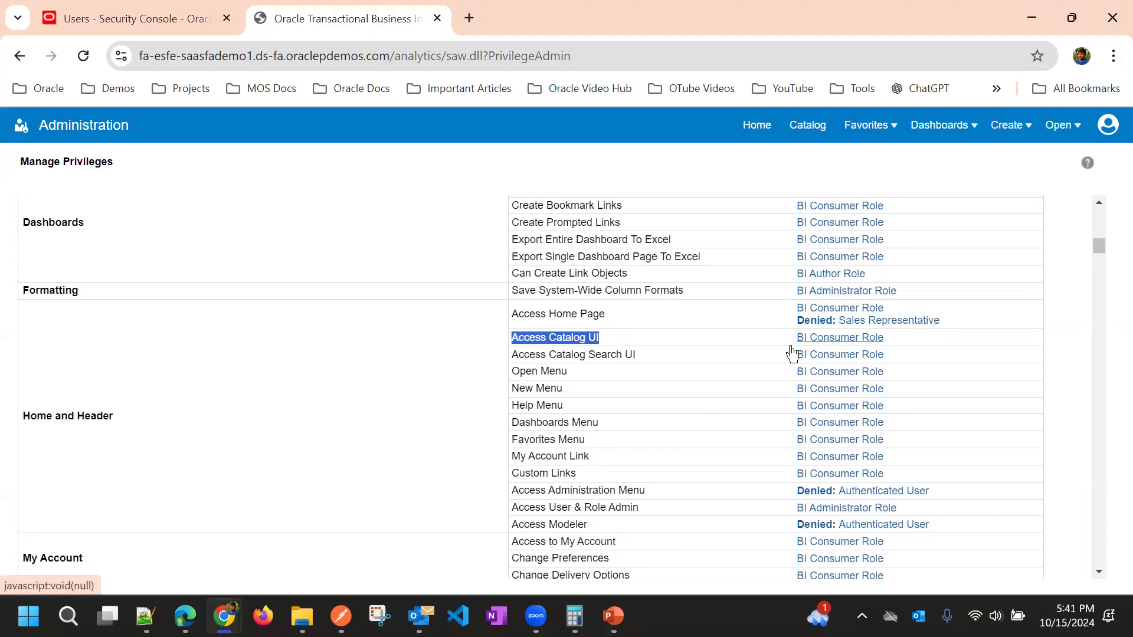
pyautogui.moveTo(226, 600)
pyautogui.click(322, 502)
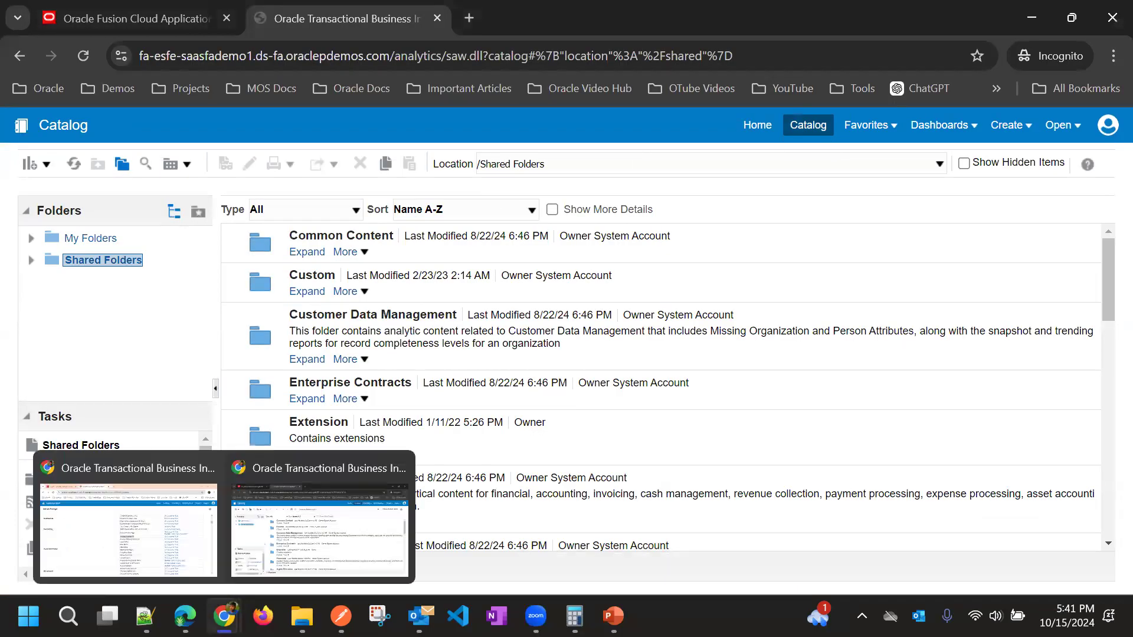
pyautogui.moveTo(236, 608)
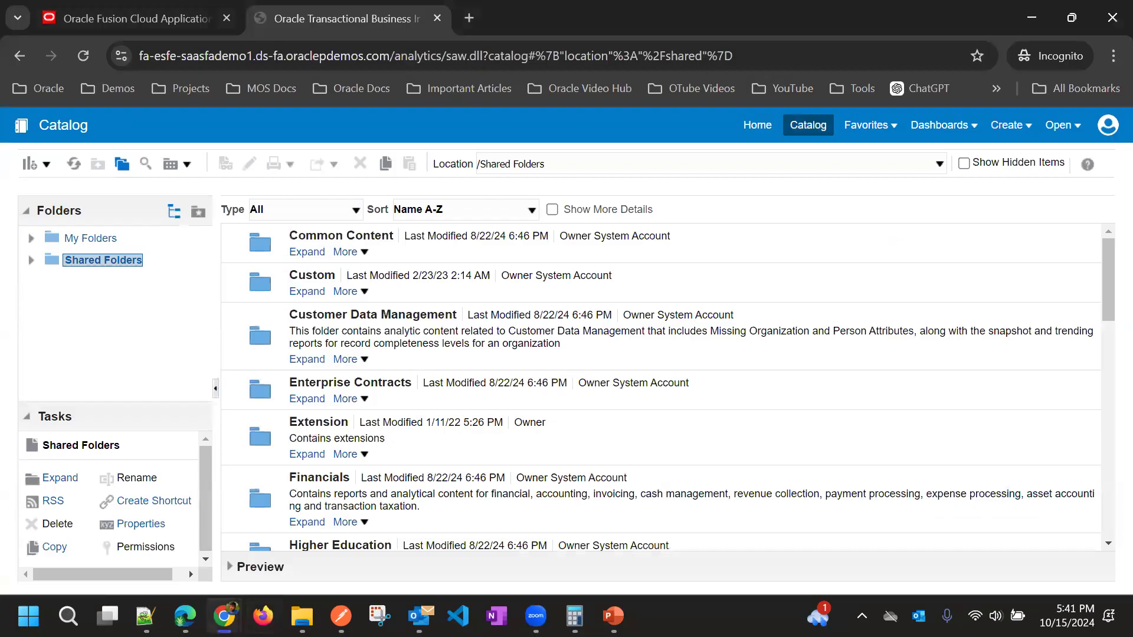
pyautogui.click(165, 534)
# - Add the Sales Representative role to the Access Catalog UI permissions
pyautogui.click(837, 341)
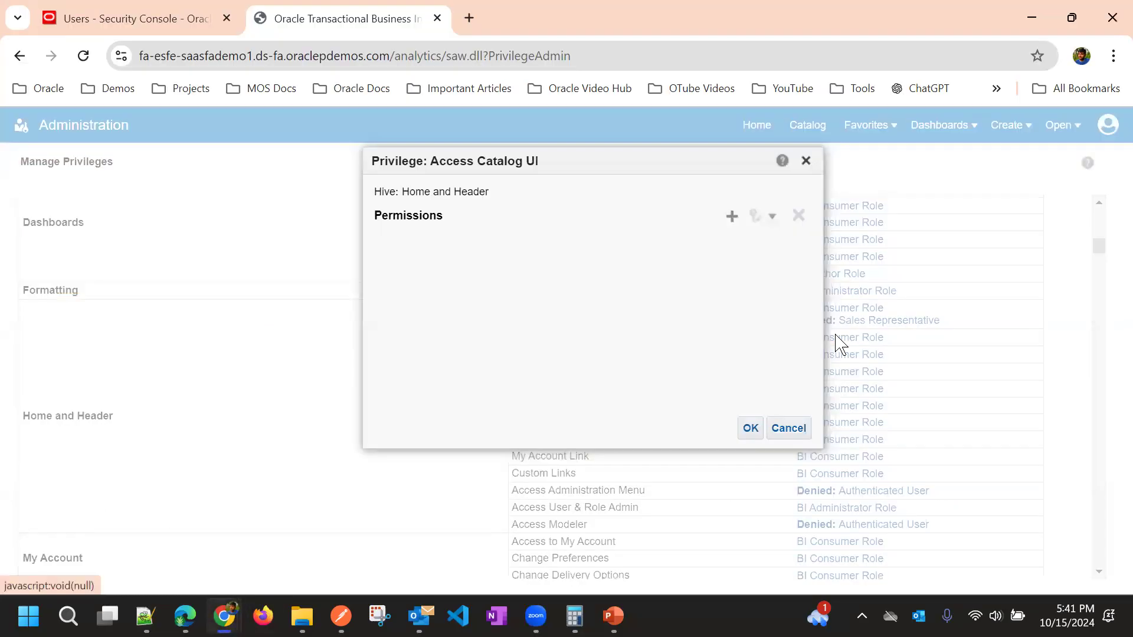
pyautogui.click(733, 213)
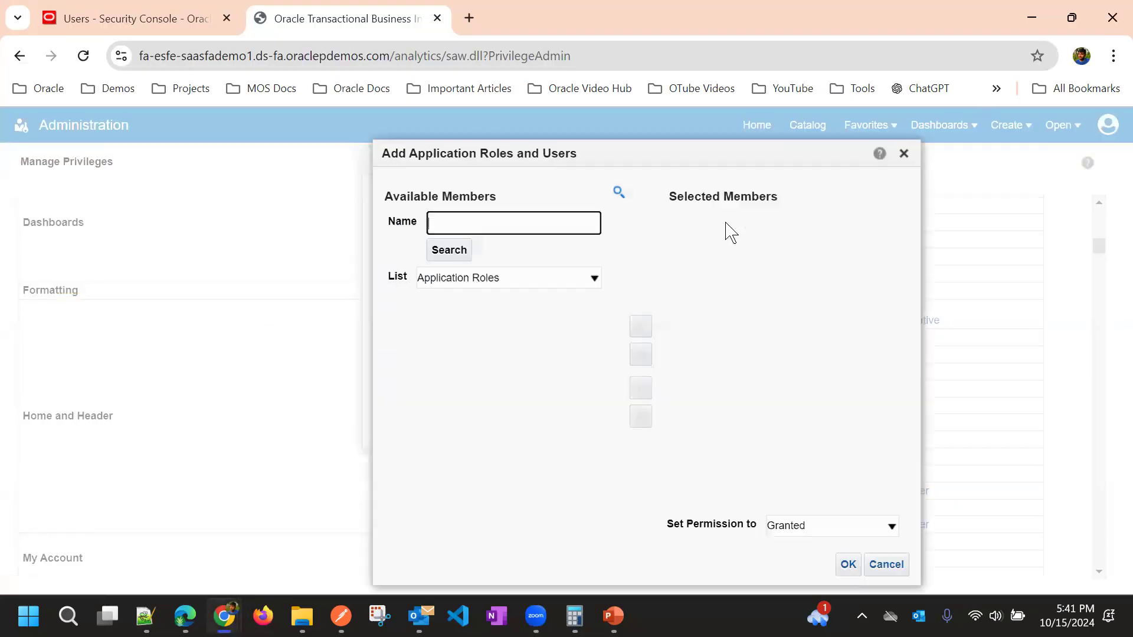
pyautogui.write('ORA_ZBS_SALES_REPRESENTATIVE_JOB')
pyautogui.click(449, 250)
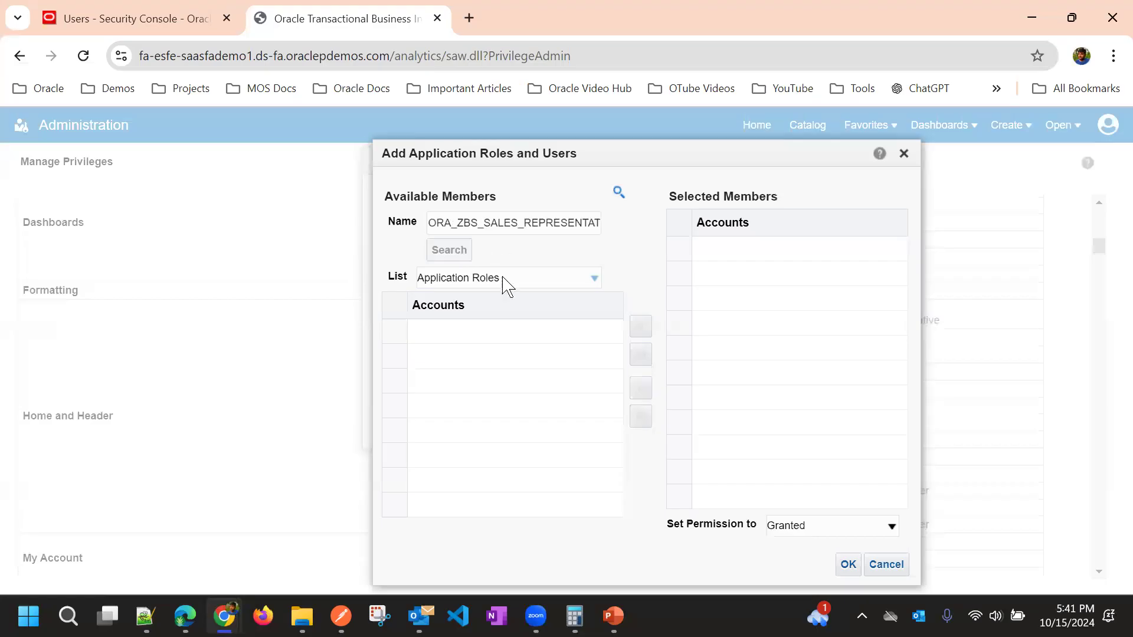
pyautogui.click(570, 345)
pyautogui.click(641, 326)
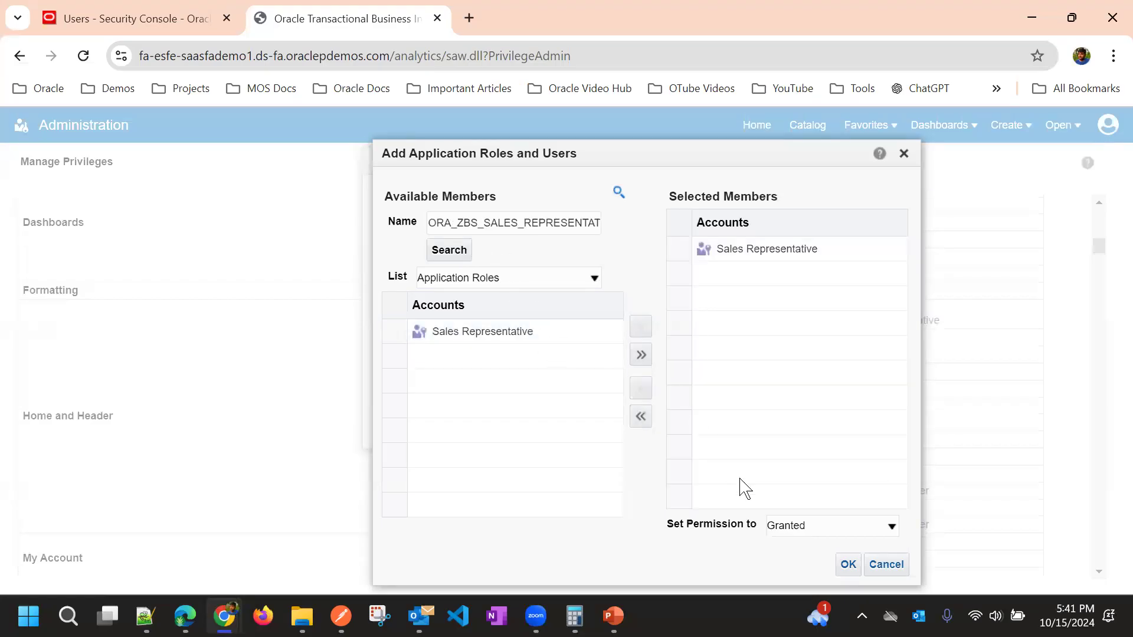
# - Set Sales Representative's Access Catalog UI permission to Denied and save
pyautogui.press('Down')
pyautogui.press('Return')
pyautogui.press('Tab')
pyautogui.press('Return')
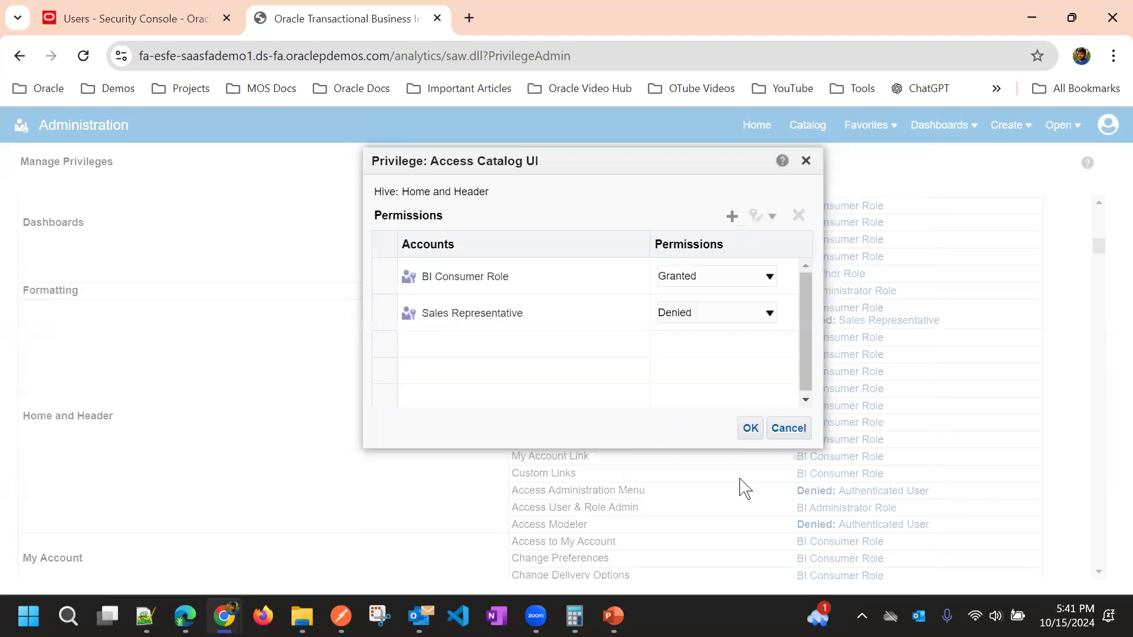
pyautogui.click(747, 426)
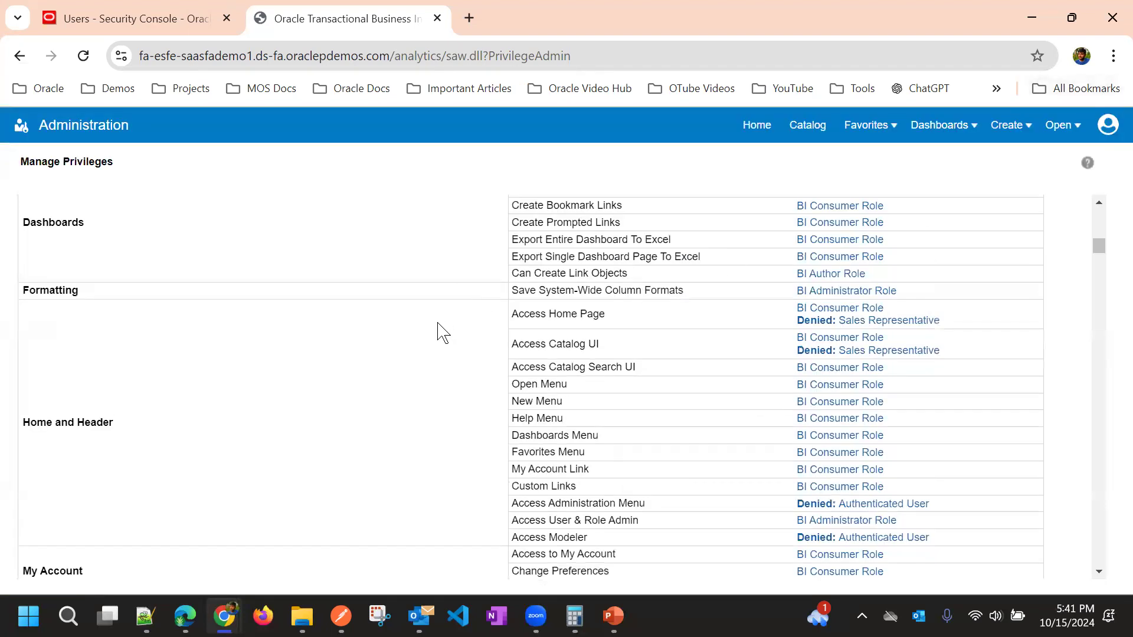
# - Reload the test user's Catalog page to confirm the catalog denial
pyautogui.moveTo(228, 613)
pyautogui.click(334, 484)
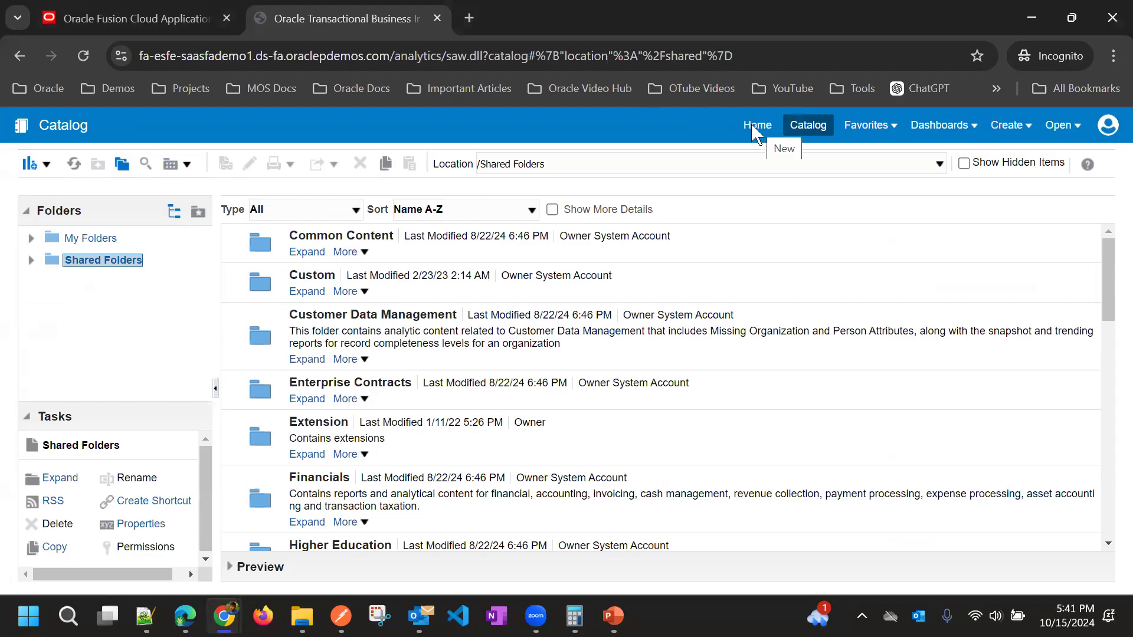
pyautogui.click(808, 129)
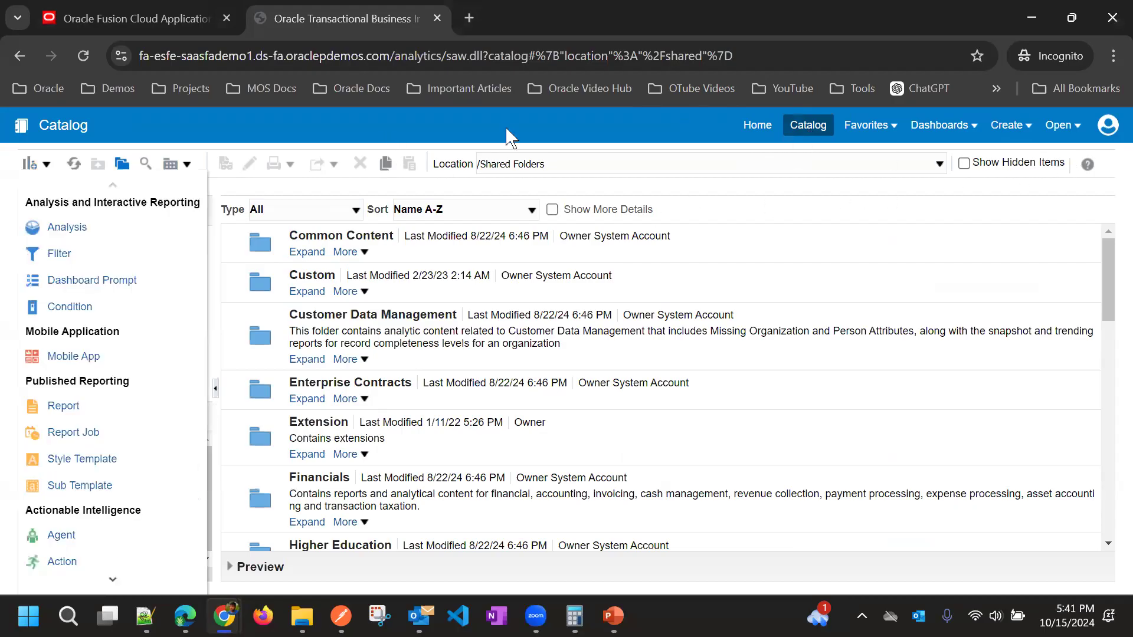
pyautogui.click(75, 56)
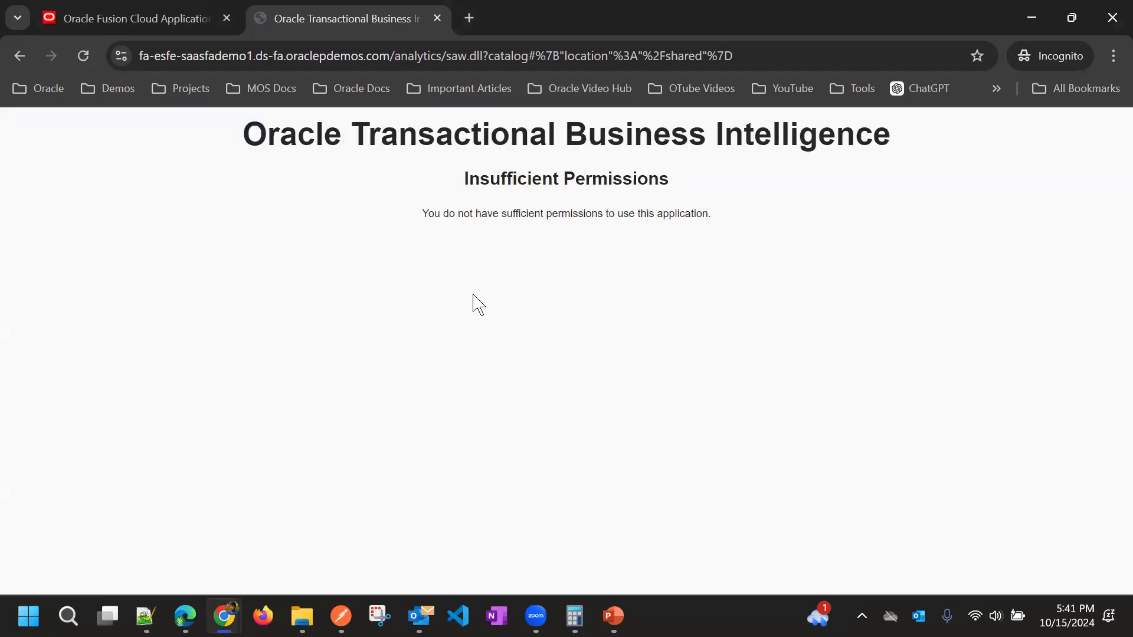
# - Trim the test session's address back to /analytics and load it
pyautogui.moveTo(534, 61); pyautogui.dragTo(804, 44)
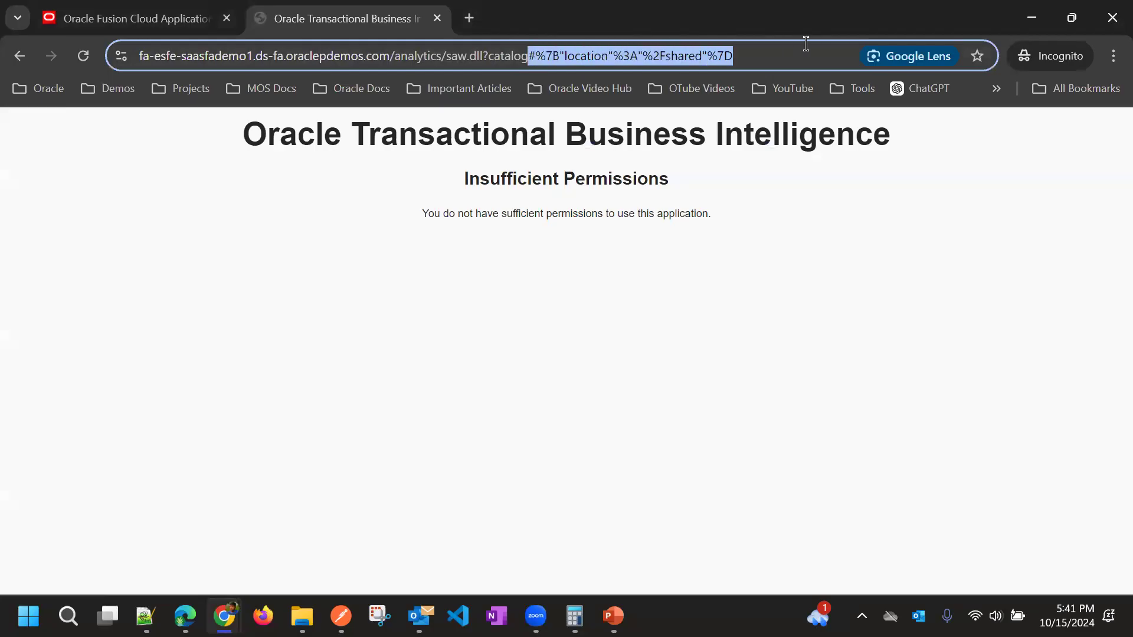
pyautogui.press('BackSpace')
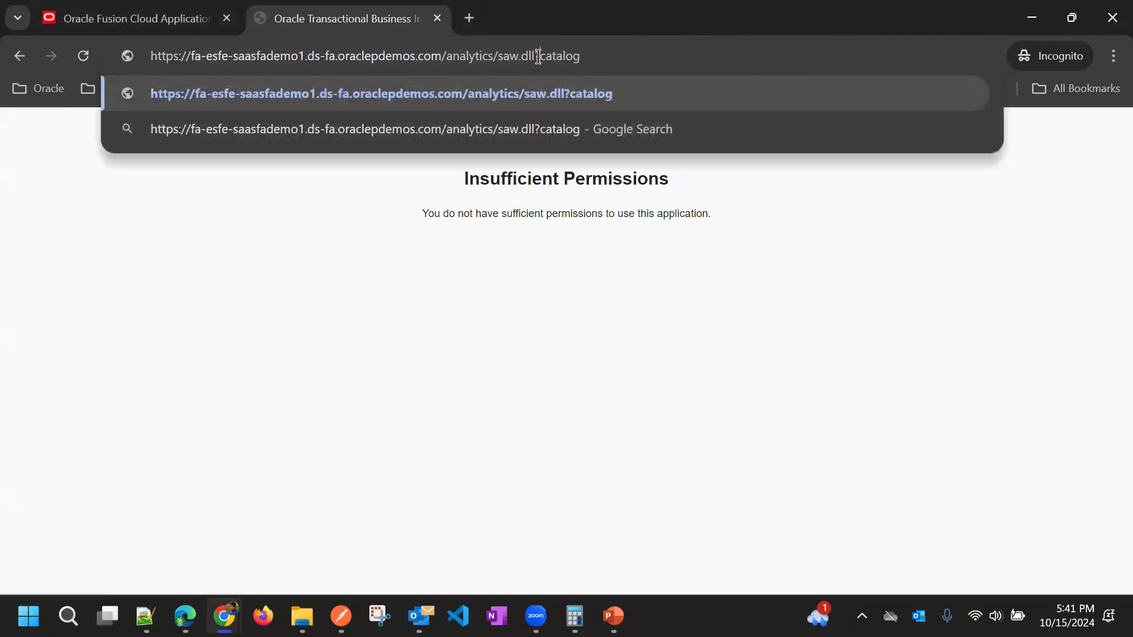
pyautogui.moveTo(539, 56); pyautogui.dragTo(615, 50)
pyautogui.press('BackSpace')
pyautogui.press('BackSpace')
pyautogui.press('BackSpace')
pyautogui.press('BackSpace')
pyautogui.press('BackSpace')
pyautogui.press('BackSpace')
pyautogui.press('BackSpace')
pyautogui.press('BackSpace')
pyautogui.press('BackSpace')
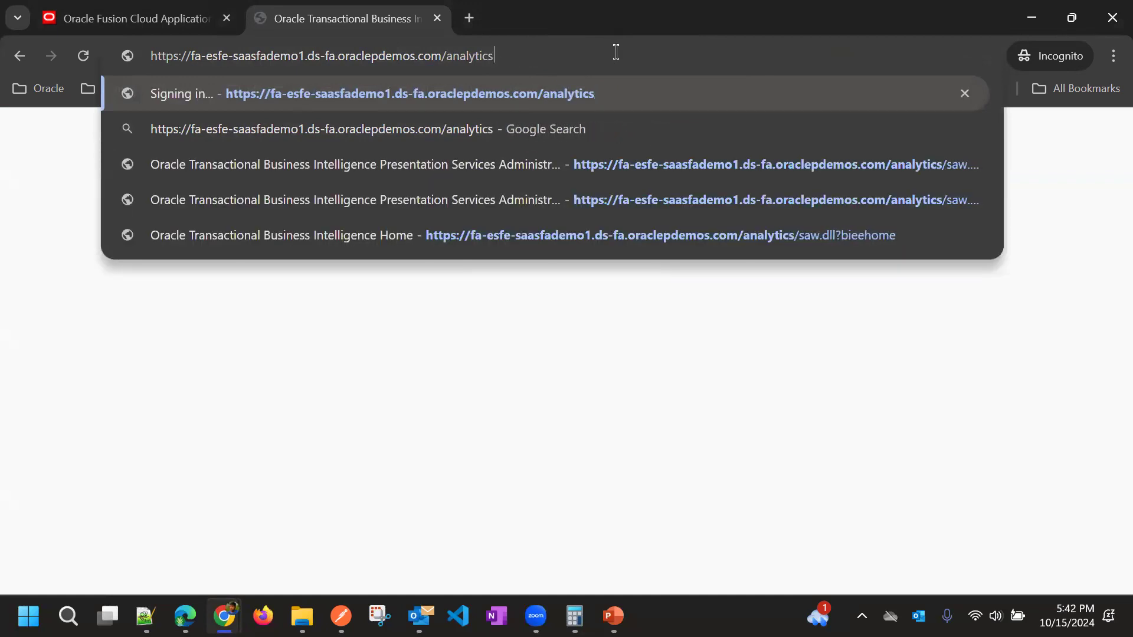
pyautogui.press('Return')
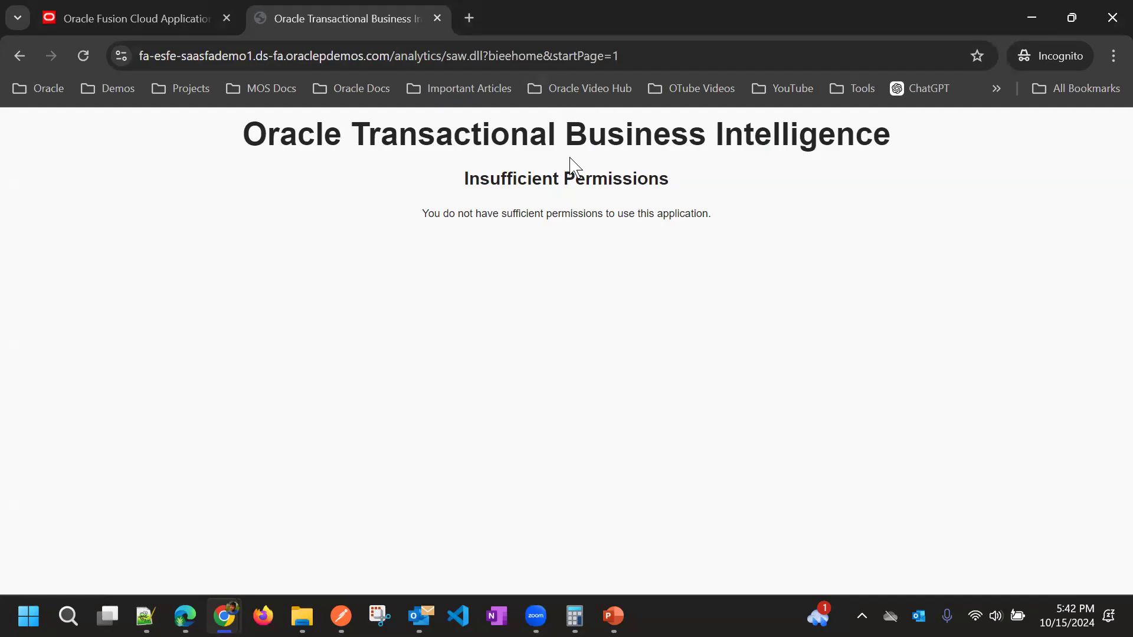
# - Reconfirm Sales Representative as Denied on Access Home Page and save the permissions
pyautogui.moveTo(224, 617)
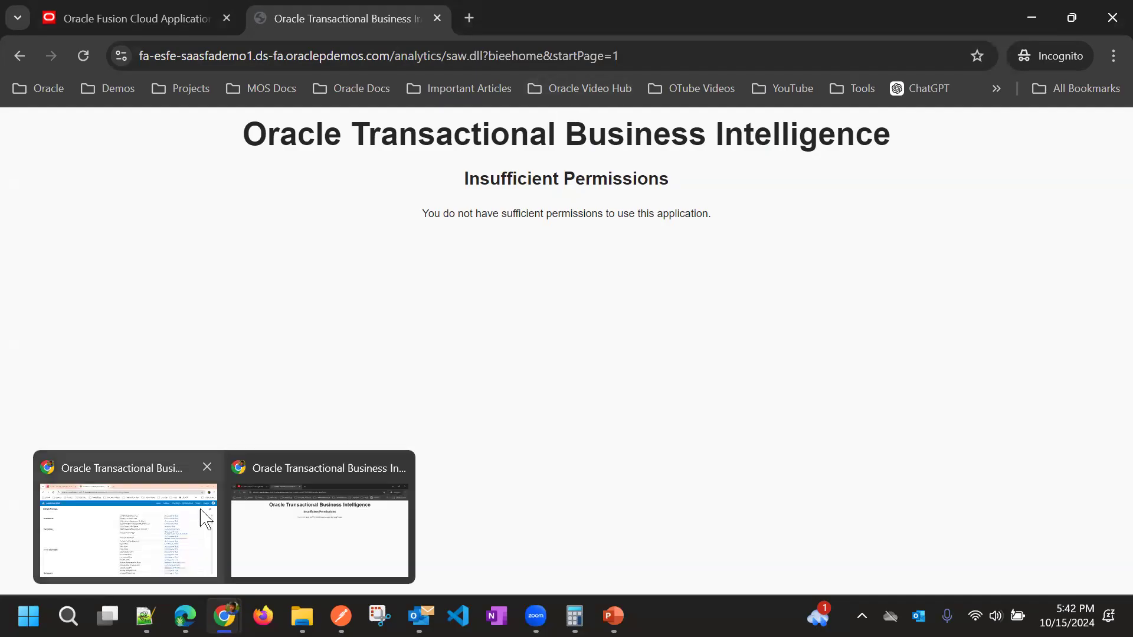
pyautogui.click(180, 528)
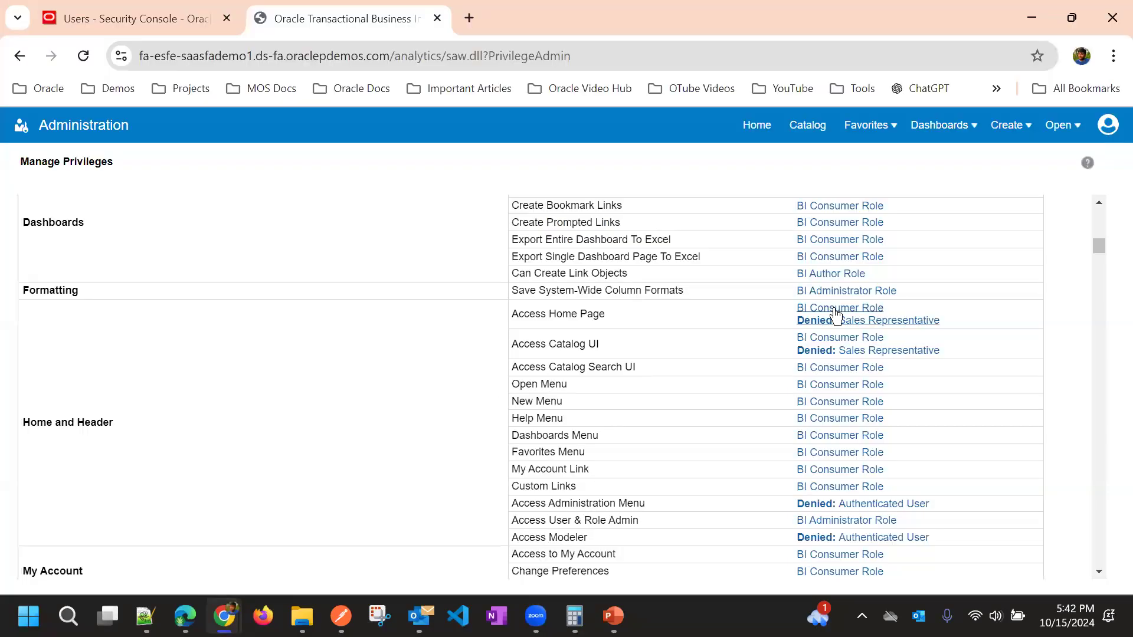
pyautogui.click(843, 326)
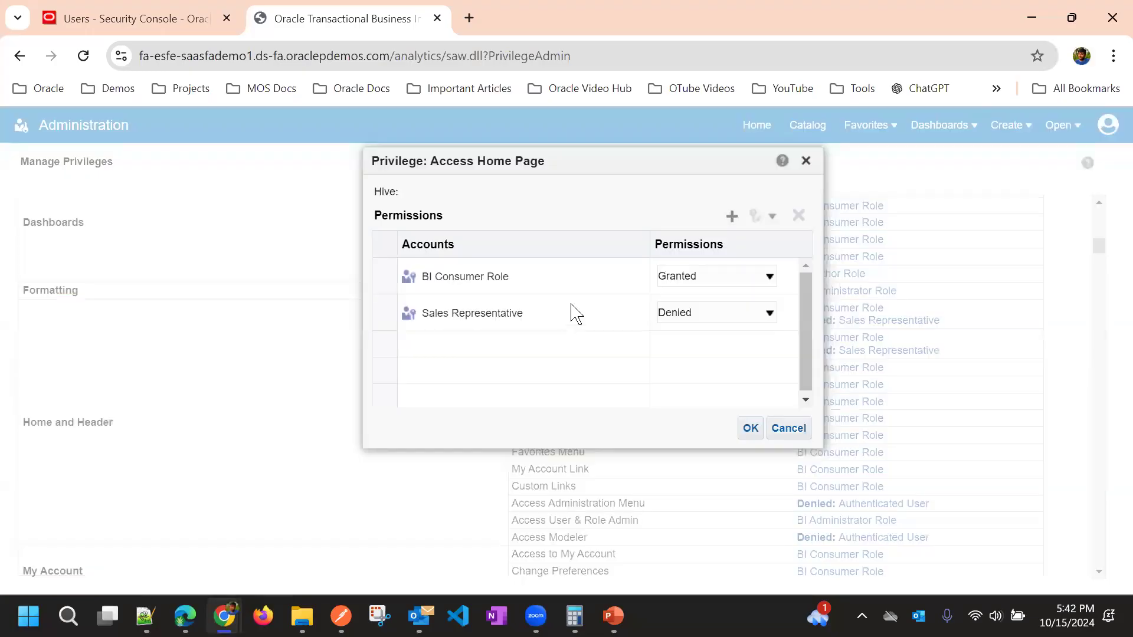
pyautogui.click(715, 316)
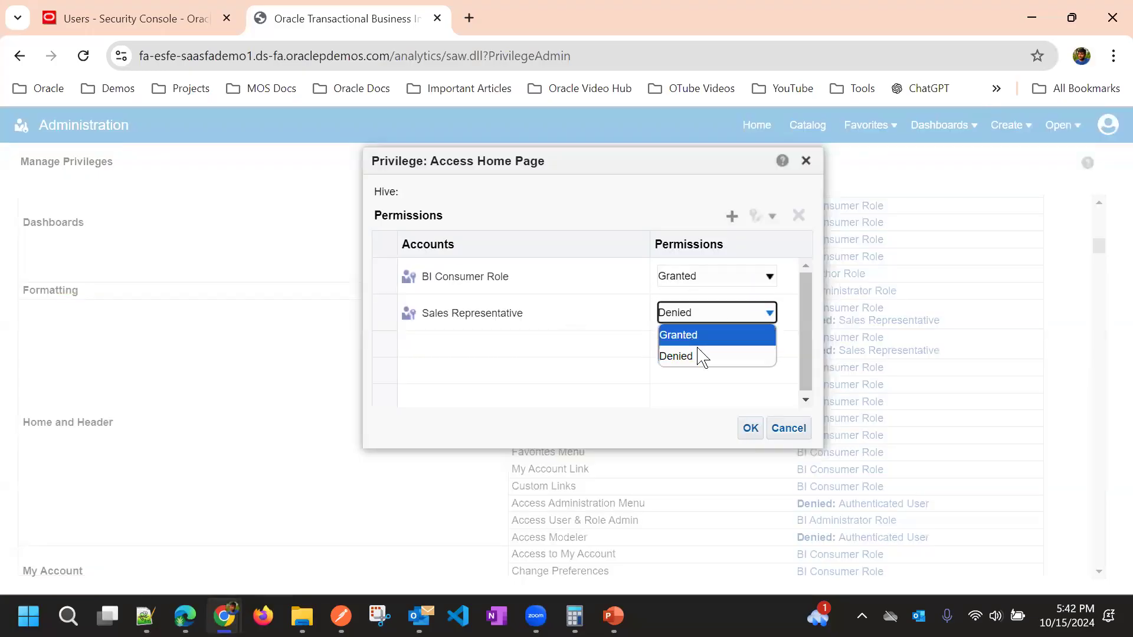
pyautogui.click(693, 356)
pyautogui.click(751, 429)
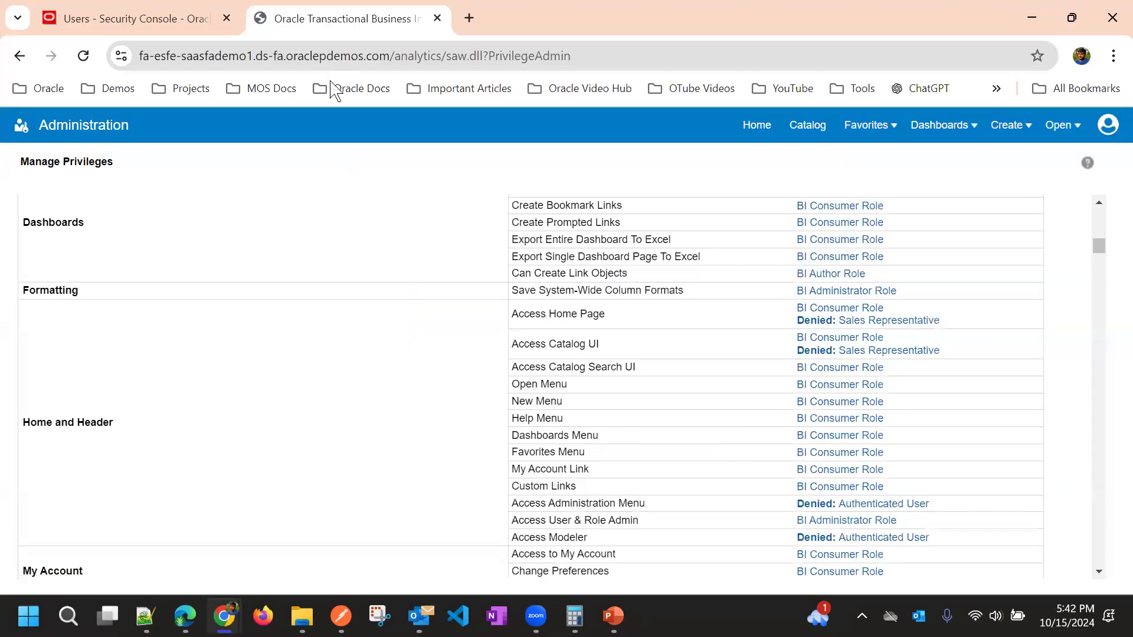
pyautogui.moveTo(231, 618)
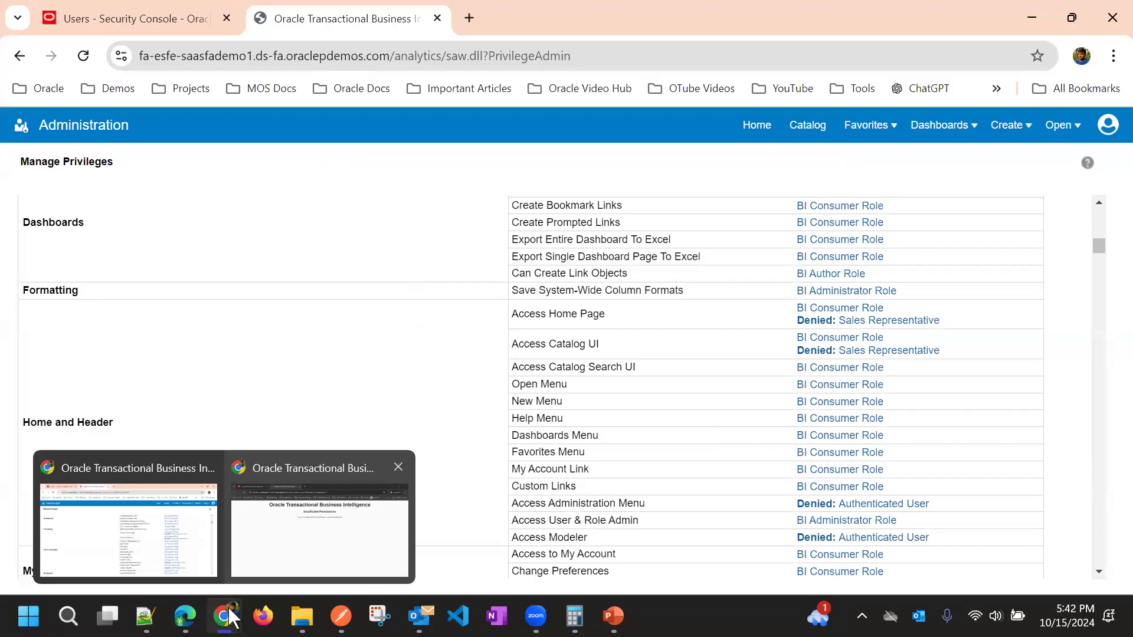
pyautogui.click(319, 519)
# - Reload the test page, then load the home address without &startPage=1 and review favorites
pyautogui.click(84, 56)
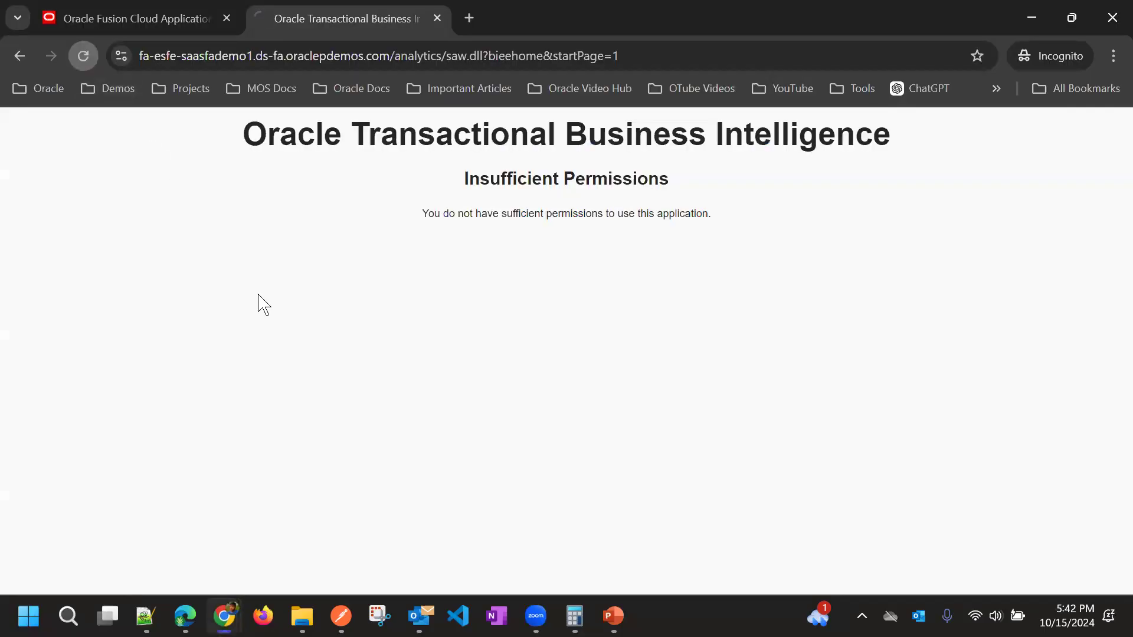
pyautogui.click(82, 57)
pyautogui.moveTo(545, 53); pyautogui.dragTo(646, 54)
pyautogui.press('BackSpace')
pyautogui.press('Return')
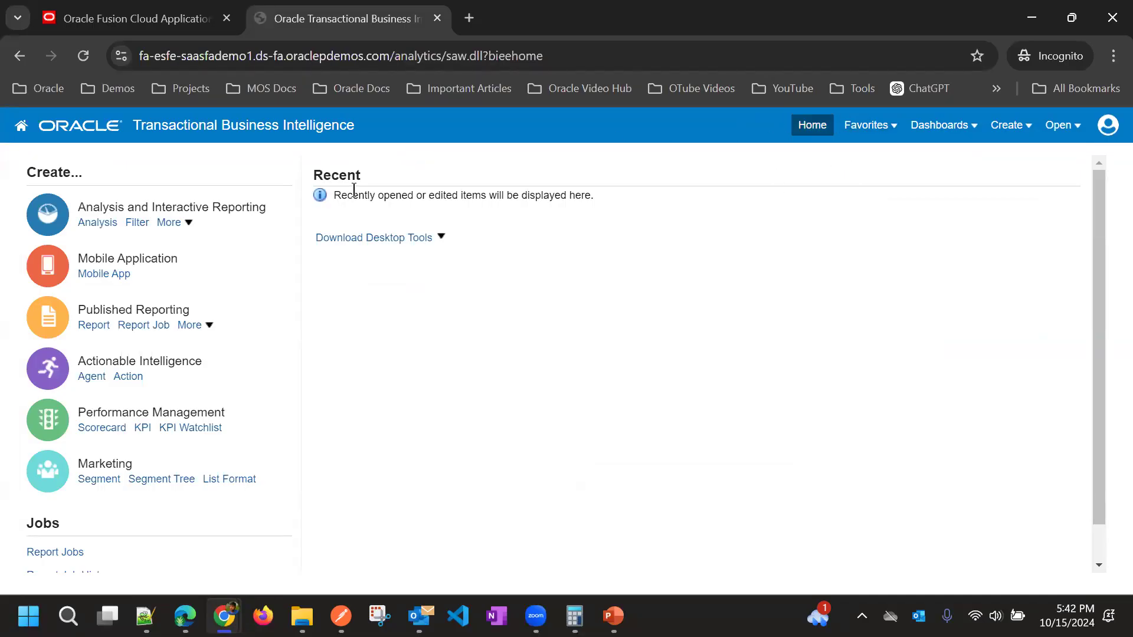
pyautogui.click(850, 127)
pyautogui.scroll(-1, 329, 293)
pyautogui.scroll(1, 237, 449)
# - Back in Manage Privileges, scroll down to the Answers Subject Area Access privilege
pyautogui.moveTo(224, 616)
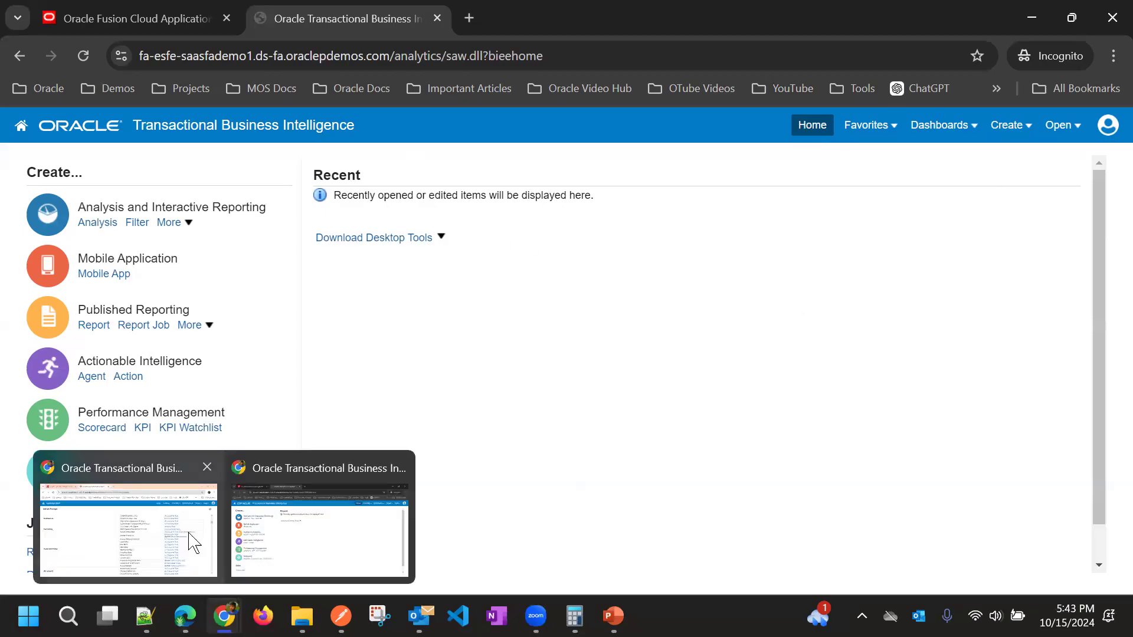
pyautogui.click(190, 539)
pyautogui.scroll(-4, 467, 402)
pyautogui.scroll(-12, 454, 435)
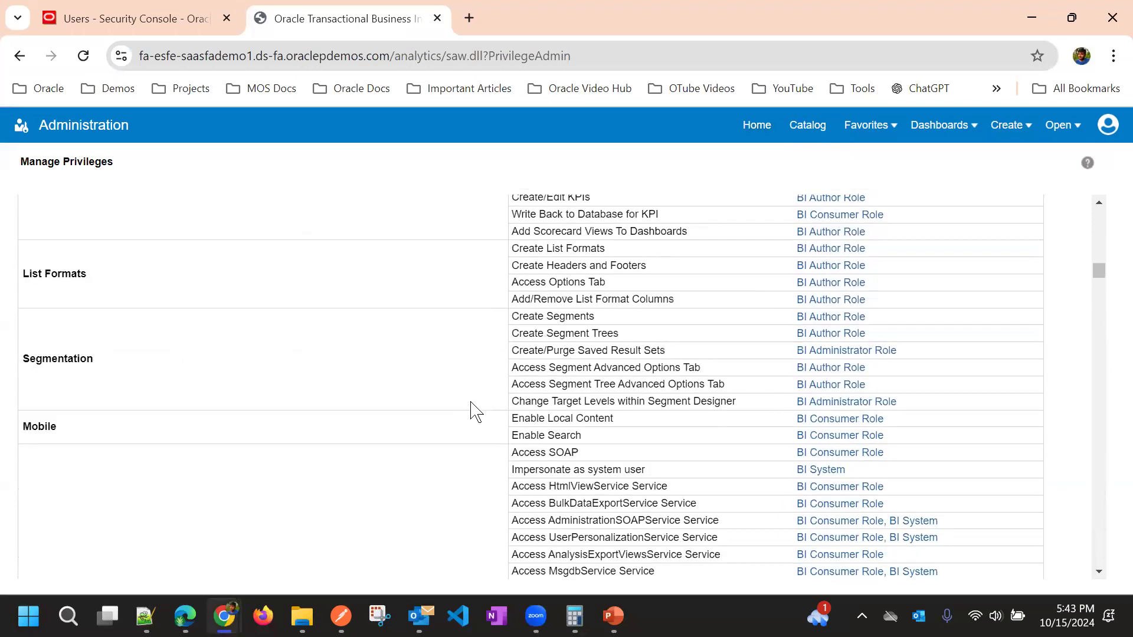
pyautogui.scroll(-7, 474, 398)
pyautogui.scroll(-3, 472, 410)
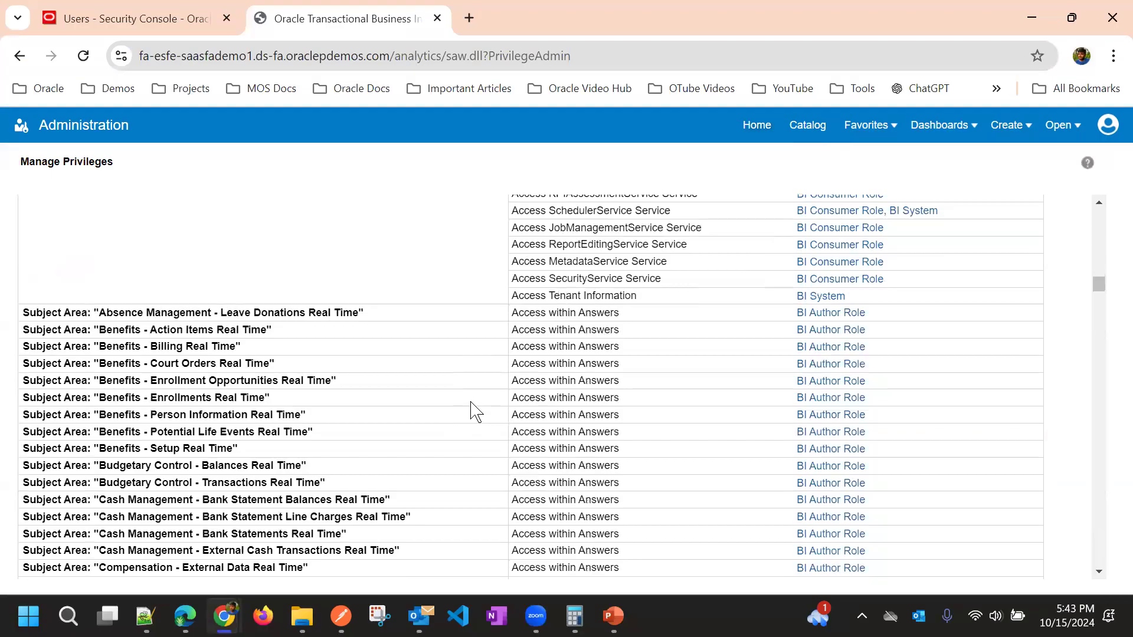